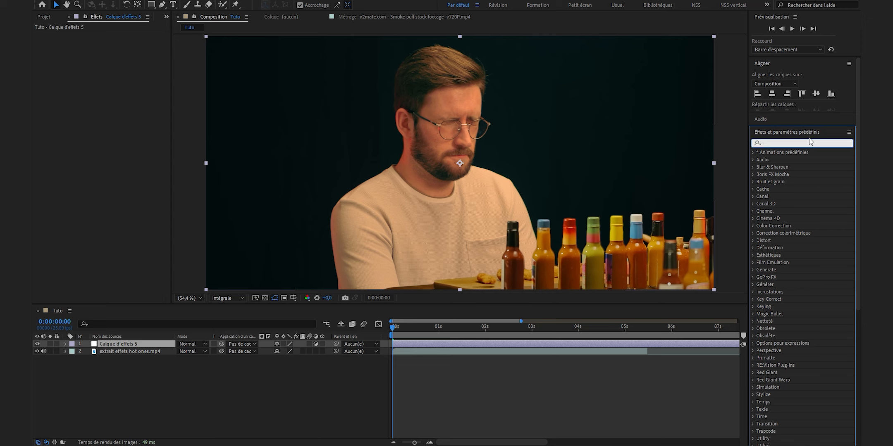
Find the Turbulences distortion effect and apply it to the adjustment layer Calque d'effets 5.
{"action": "type", "text": "turb"}
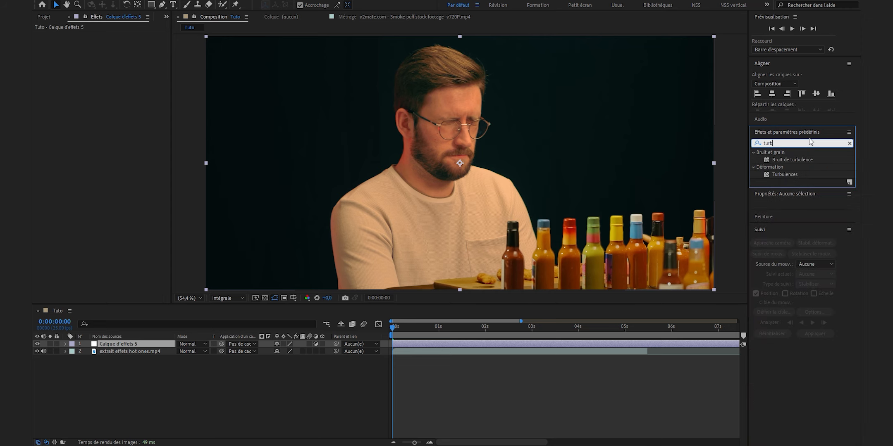
{"action": "left_click_drag", "start_coordinate": [785, 174], "coordinate": [361, 201]}
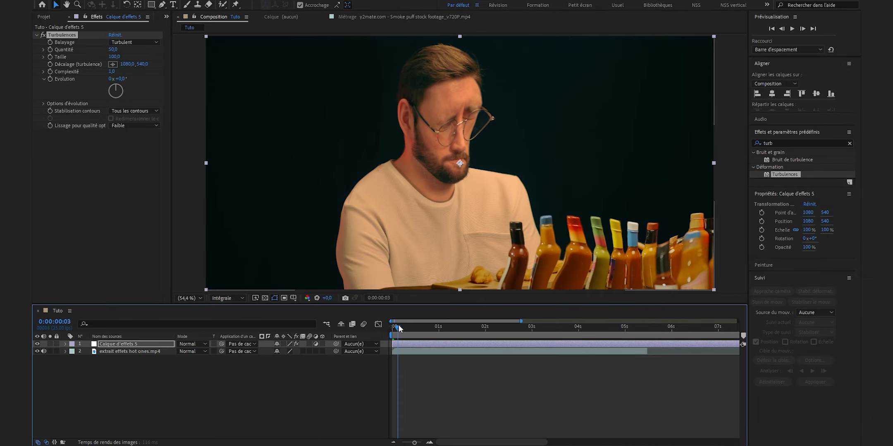
At 0:00:00:10, set Turbulences Quantité to 0 and Taille to 2, with keyframes on Quantité, Taille and Evolution.
{"action": "left_click_drag", "start_coordinate": [398, 325], "coordinate": [410, 322]}
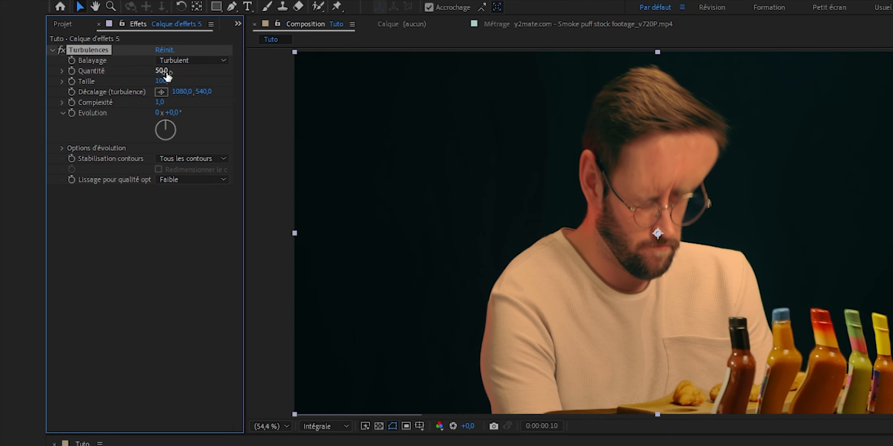
{"action": "left_click", "coordinate": [162, 71]}
{"action": "type", "text": "0"}
{"action": "key", "text": "Tab"}
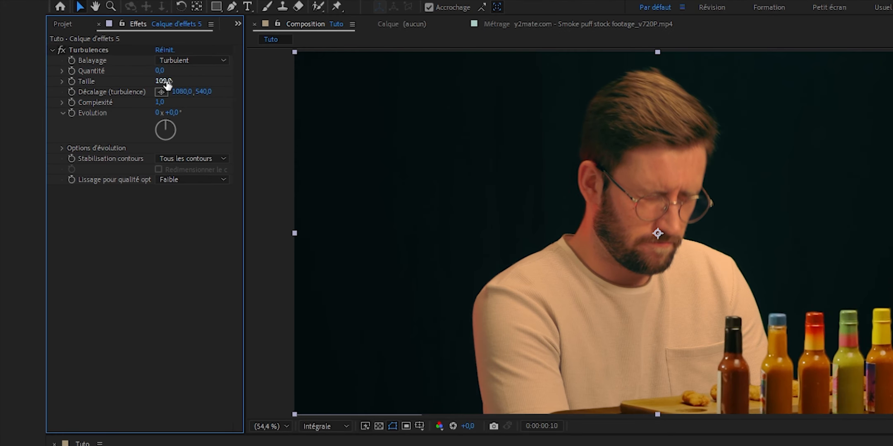
{"action": "type", "text": "2"}
{"action": "key", "text": "Return"}
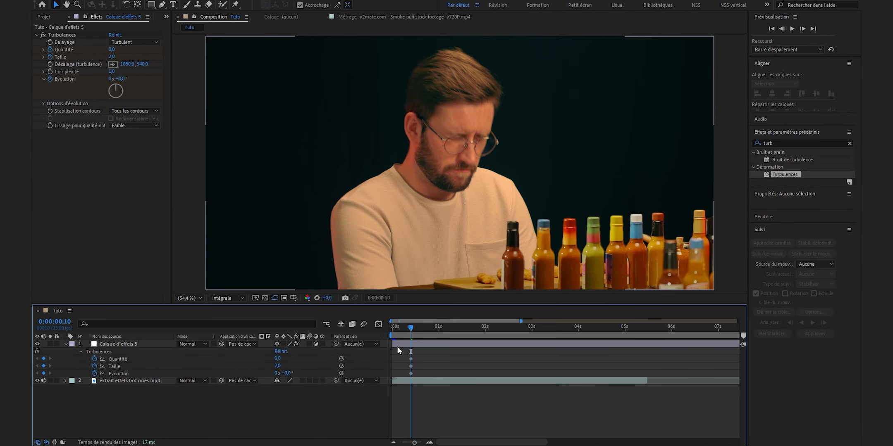
At 0:00:00:20, keyframe the Turbulences Quantité at 10 and Taille at 20.
{"action": "left_click_drag", "start_coordinate": [418, 326], "coordinate": [430, 330]}
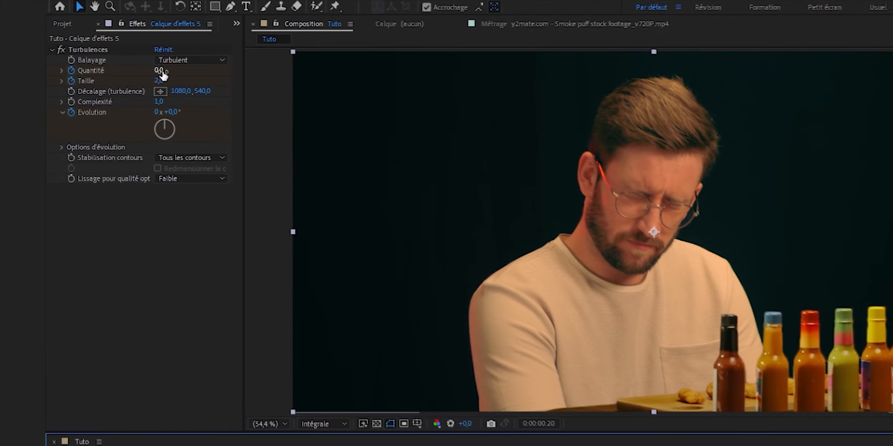
{"action": "left_click", "coordinate": [162, 73]}
{"action": "type", "text": "10"}
{"action": "key", "text": "Return"}
{"action": "key", "text": "Tab"}
{"action": "type", "text": "0"}
{"action": "key", "text": "Return"}
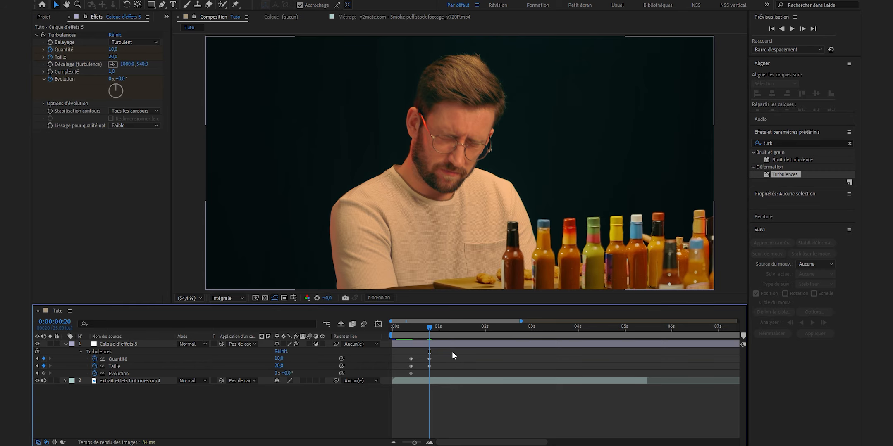
Apply easing to the Quantité and Taille keyframes at 0:00:00:20 and check their speed curves.
{"action": "left_click_drag", "start_coordinate": [452, 353], "coordinate": [421, 374]}
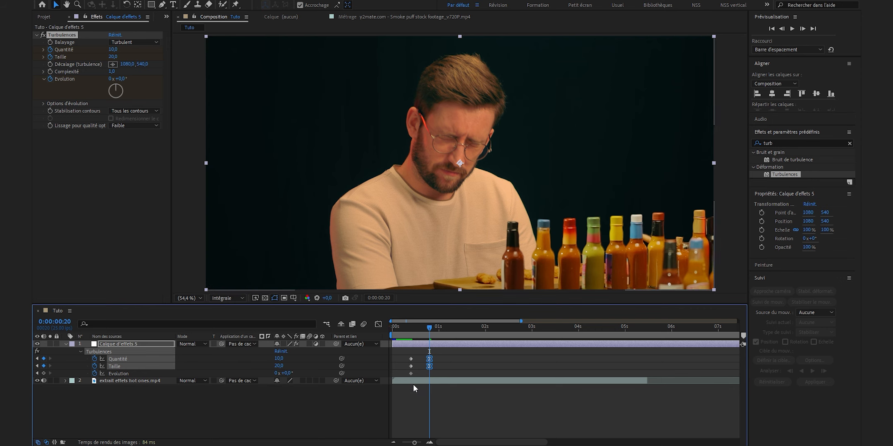
{"action": "key", "text": "shift+F3"}
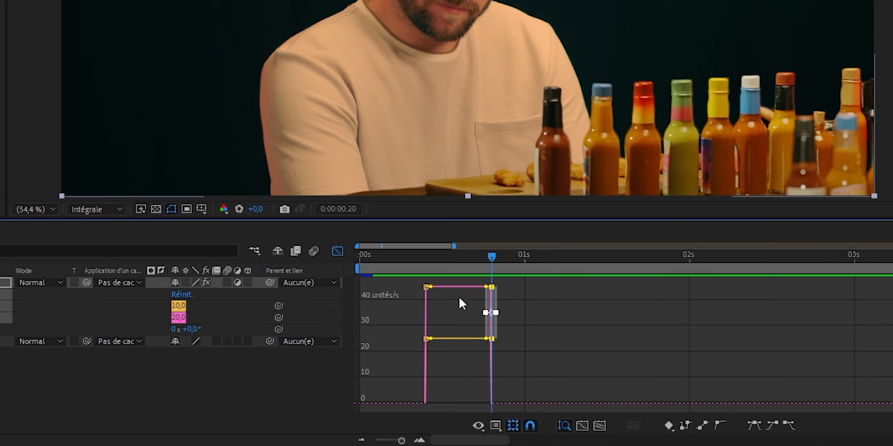
{"action": "key", "text": "F9"}
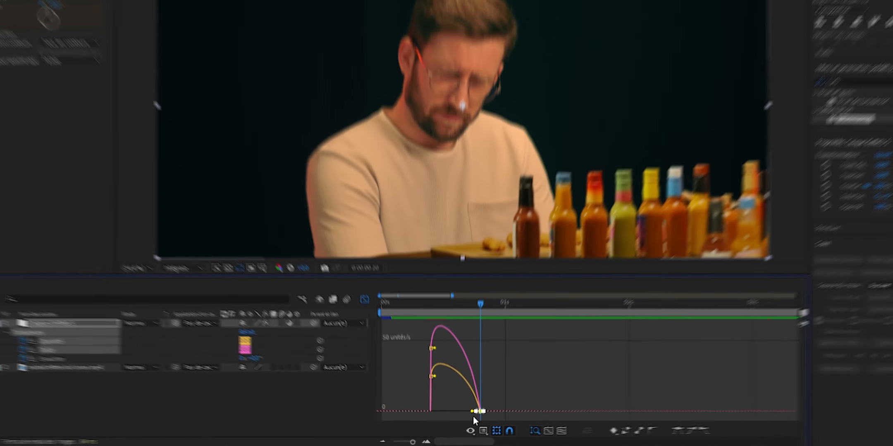
{"action": "key", "text": "shift+F3"}
Keyframe the Turbulences Evolution at 10 full rotations at 0:00:05:11 and preview the distortion.
{"action": "left_click_drag", "start_coordinate": [286, 374], "coordinate": [402, 375]}
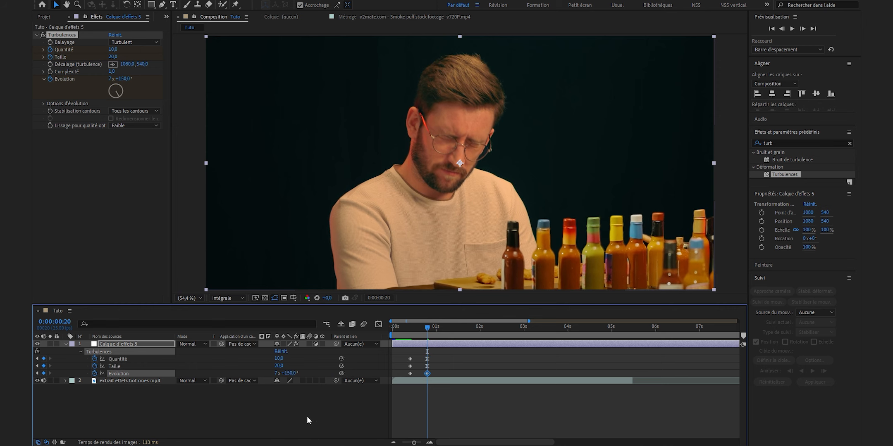
{"action": "key", "text": "ctrl+z"}
{"action": "left_click", "coordinate": [628, 329]}
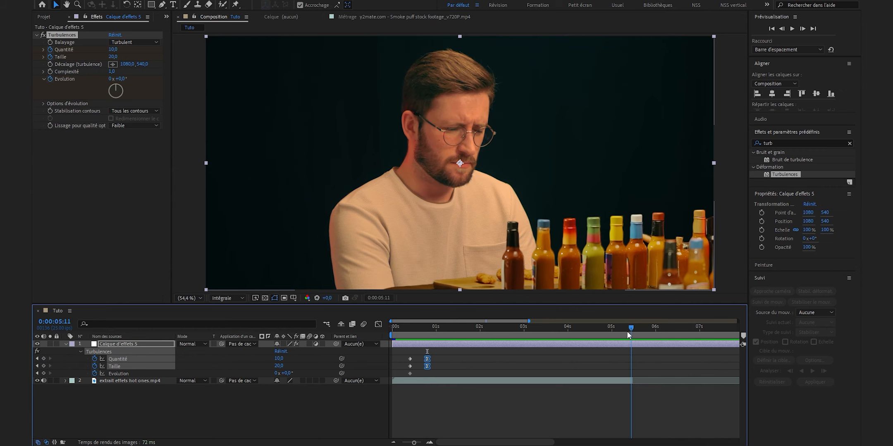
{"action": "left_click", "coordinate": [260, 377]}
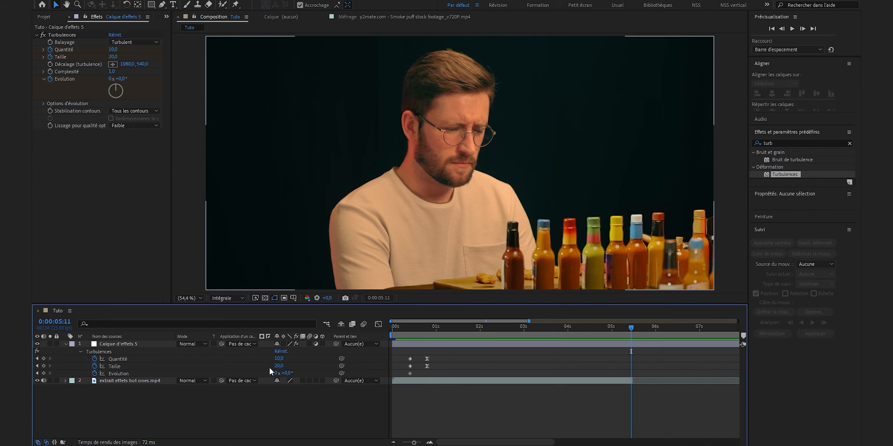
{"action": "left_click", "coordinate": [277, 374]}
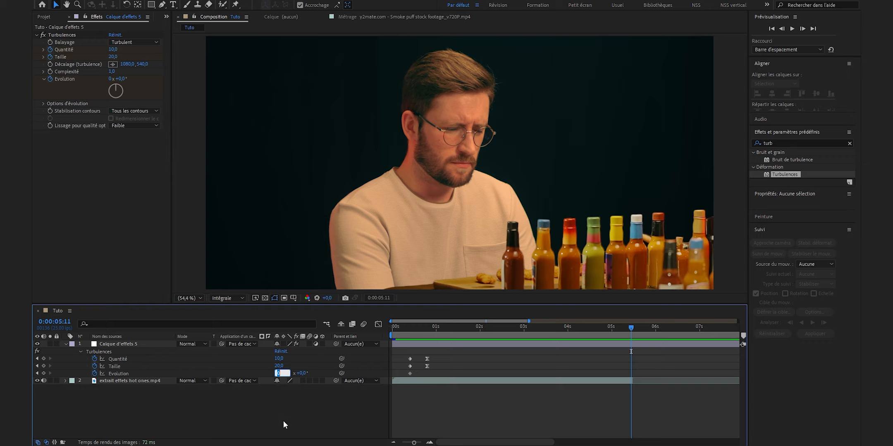
{"action": "type", "text": "10"}
{"action": "key", "text": "Return"}
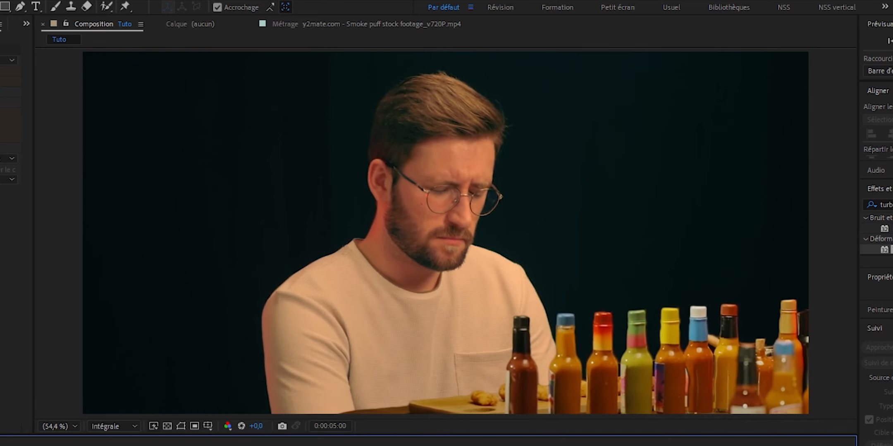
{"action": "key", "text": "space"}
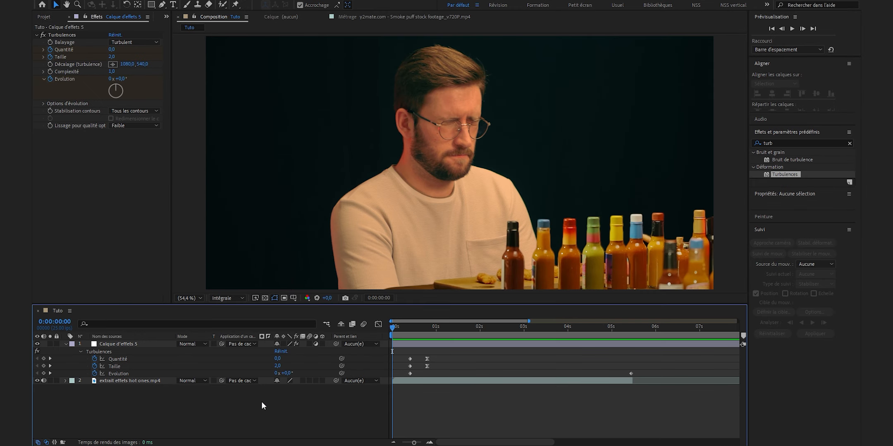
Collapse the adjustment layer's properties and create a new 2160 x 1080 px solid named flou.
{"action": "left_click", "coordinate": [65, 345]}
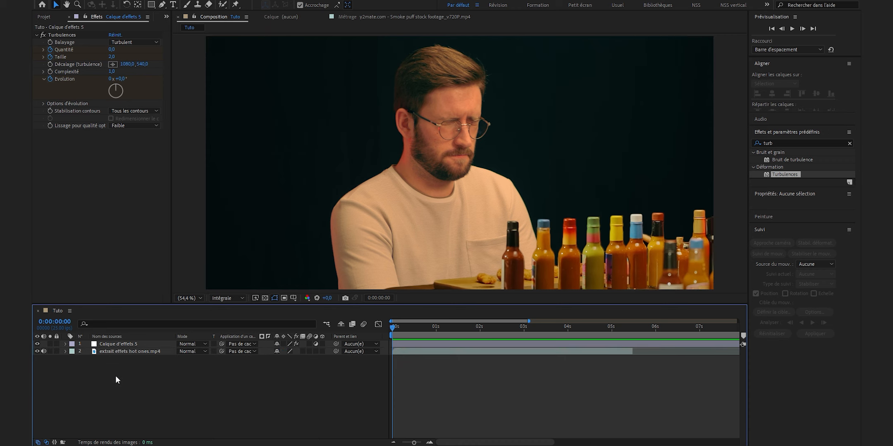
{"action": "right_click", "coordinate": [143, 379]}
{"action": "mouse_move", "coordinate": [197, 273]}
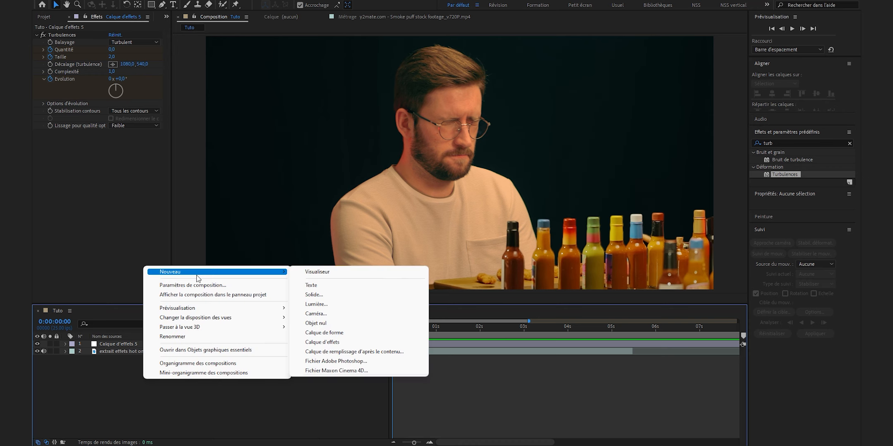
{"action": "left_click", "coordinate": [332, 296]}
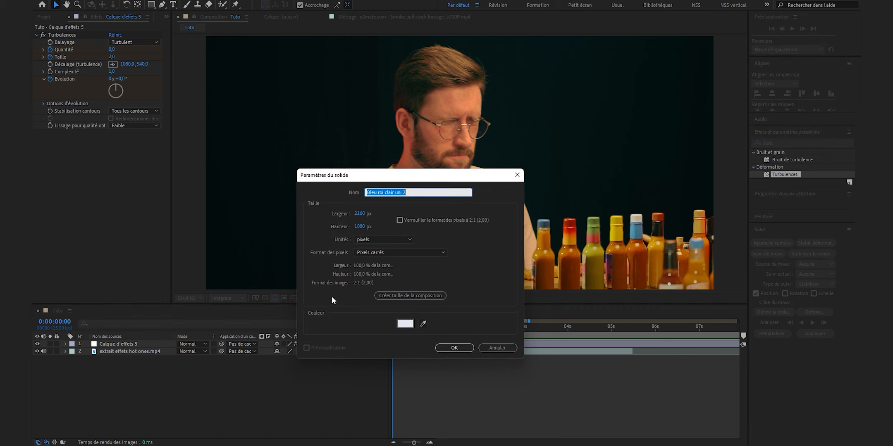
{"action": "type", "text": "flou"}
{"action": "left_click", "coordinate": [458, 350]}
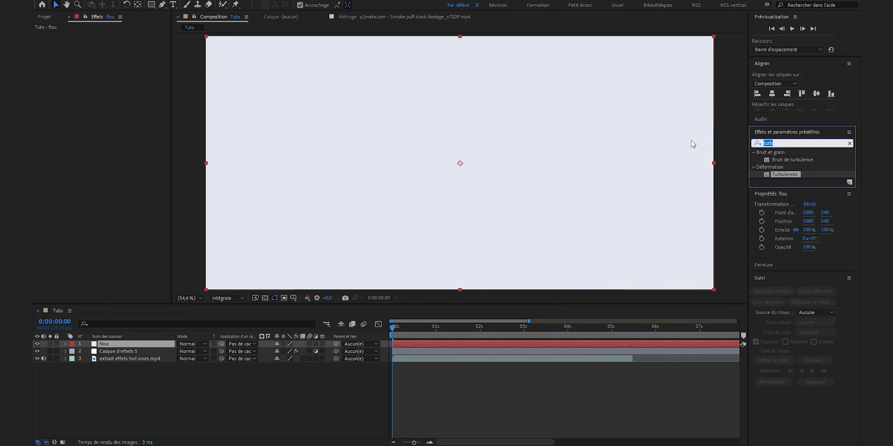
Apply the Bruit fractal effect to the flou solid and set its Contraste to 200.
{"action": "type", "text": "bruit"}
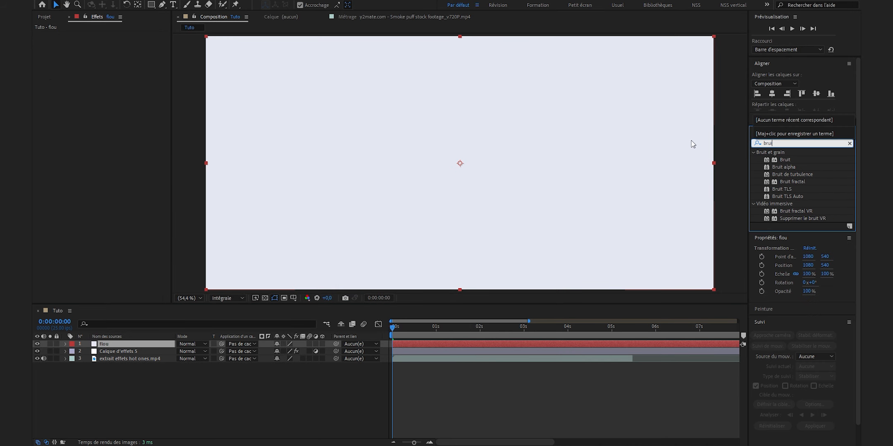
{"action": "left_click_drag", "start_coordinate": [792, 182], "coordinate": [553, 236]}
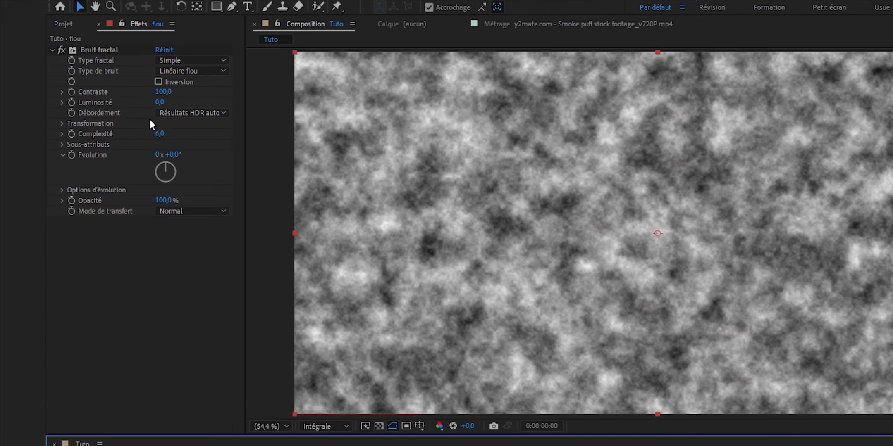
{"action": "left_click", "coordinate": [164, 92]}
{"action": "type", "text": "200"}
{"action": "key", "text": "Return"}
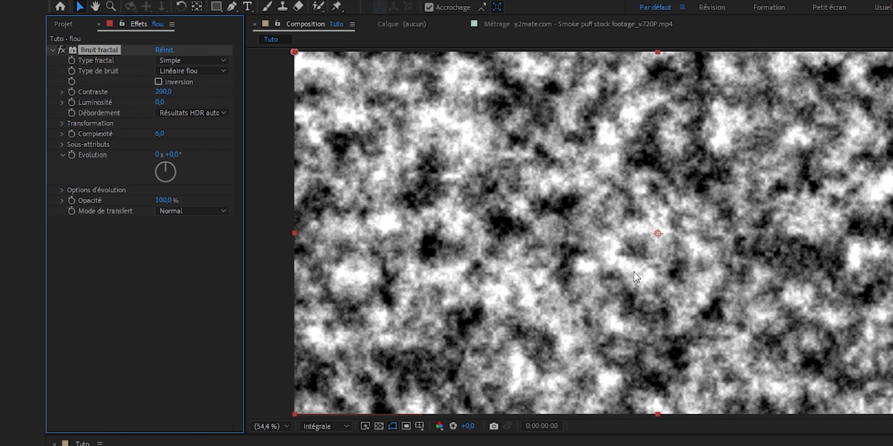
Set the Bruit fractal Echelle to 200 and its Complexité to 2.
{"action": "left_click", "coordinate": [62, 123]}
{"action": "left_click", "coordinate": [167, 156]}
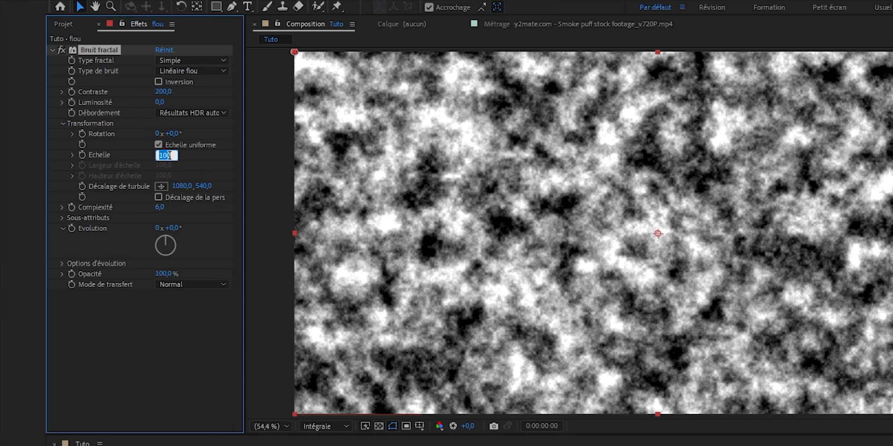
{"action": "type", "text": "200"}
{"action": "key", "text": "Return"}
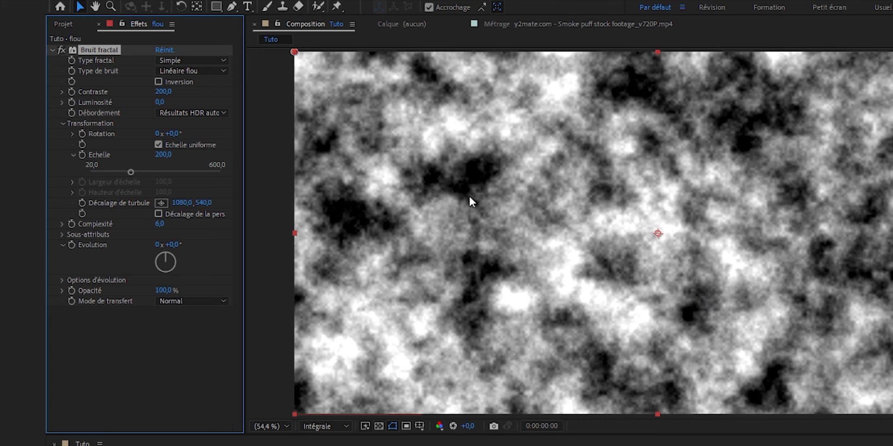
{"action": "left_click", "coordinate": [160, 225]}
{"action": "type", "text": "2"}
{"action": "key", "text": "Return"}
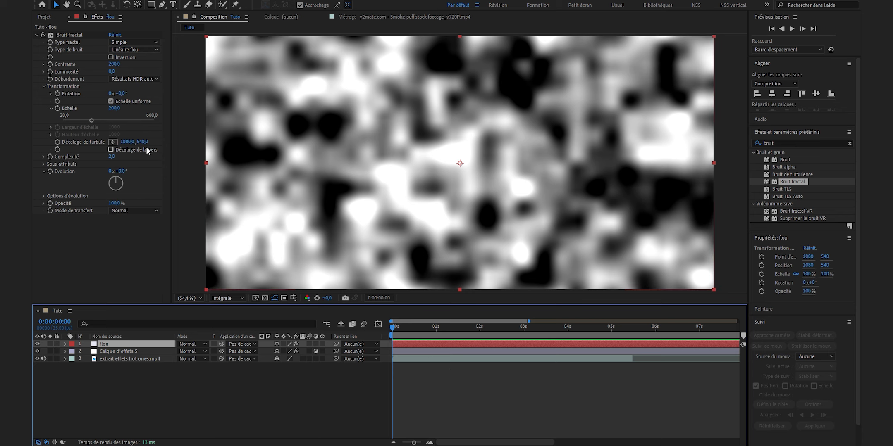
Animate Décalage de turbulence from a keyframe at 0:00:00:00 to a vertical value of -1500 at 0:00:05:11, and preview it.
{"action": "left_click_drag", "start_coordinate": [141, 142], "coordinate": [87, 130]}
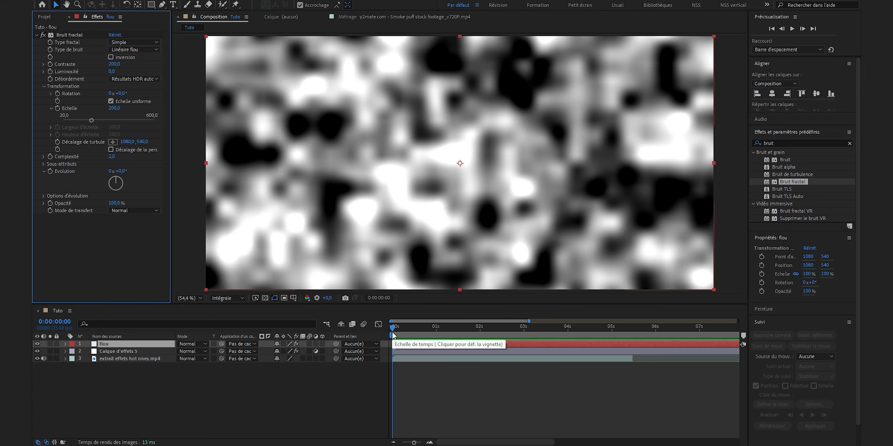
{"action": "left_click", "coordinate": [57, 141]}
{"action": "left_click", "coordinate": [57, 142]}
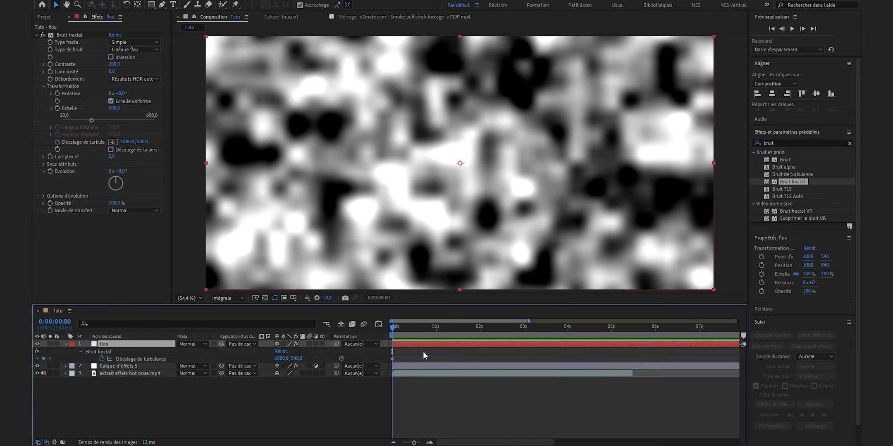
{"action": "left_click", "coordinate": [629, 329]}
{"action": "left_click", "coordinate": [142, 143]}
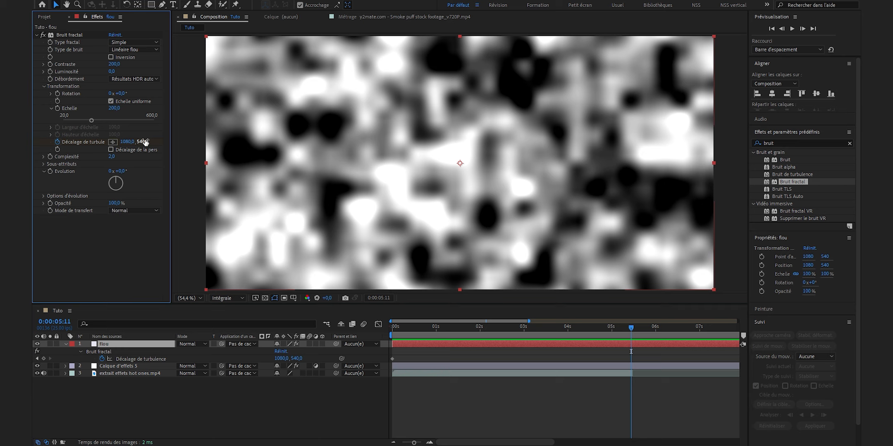
{"action": "type", "text": "-1500"}
{"action": "key", "text": "Return"}
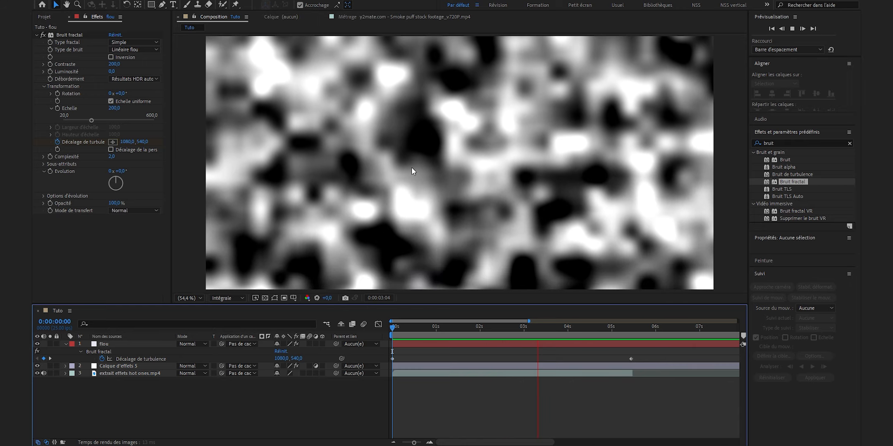
{"action": "key", "text": "space"}
Apply the Turbulences effect to the flou solid and preview the distorted noise.
{"action": "left_click", "coordinate": [800, 143]}
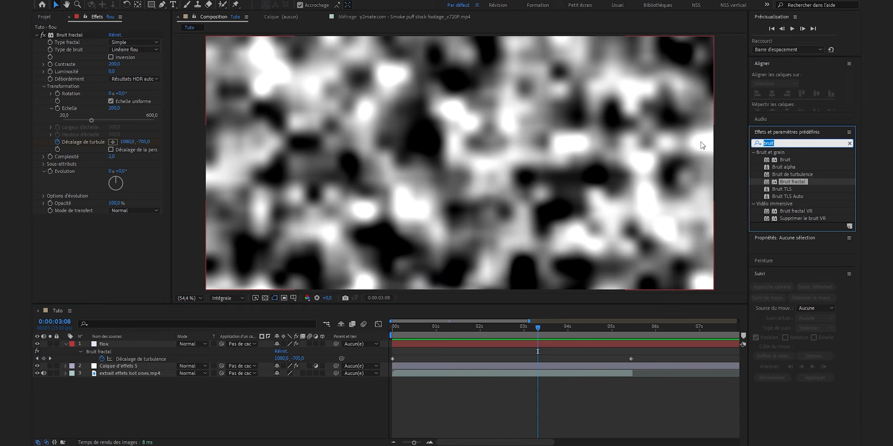
{"action": "type", "text": "turb"}
{"action": "left_click_drag", "start_coordinate": [783, 175], "coordinate": [555, 189]}
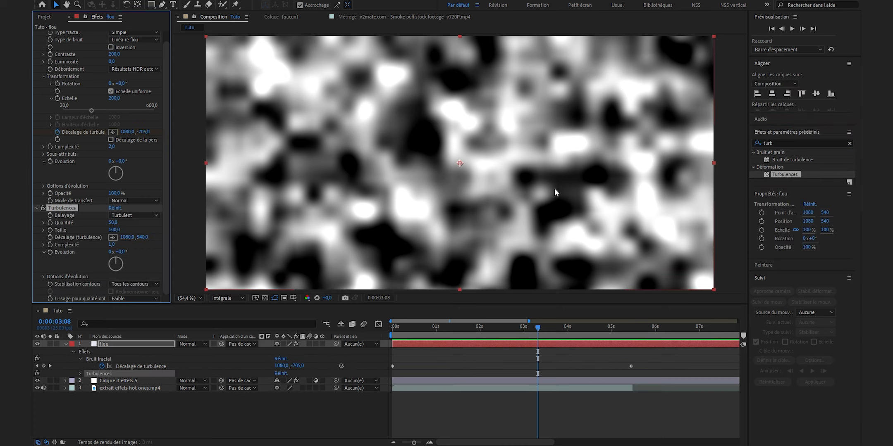
{"action": "key", "text": "space"}
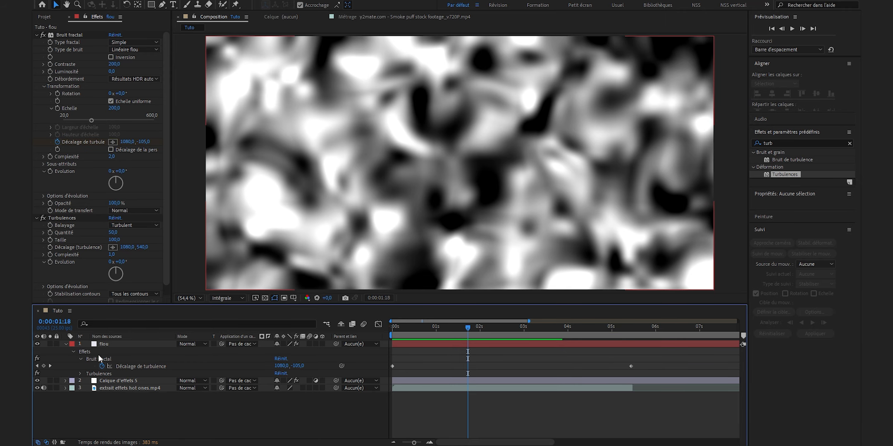
Precompose the flou solid as flou - Comp 1, transferring all attributes into the new composition.
{"action": "left_click", "coordinate": [119, 344]}
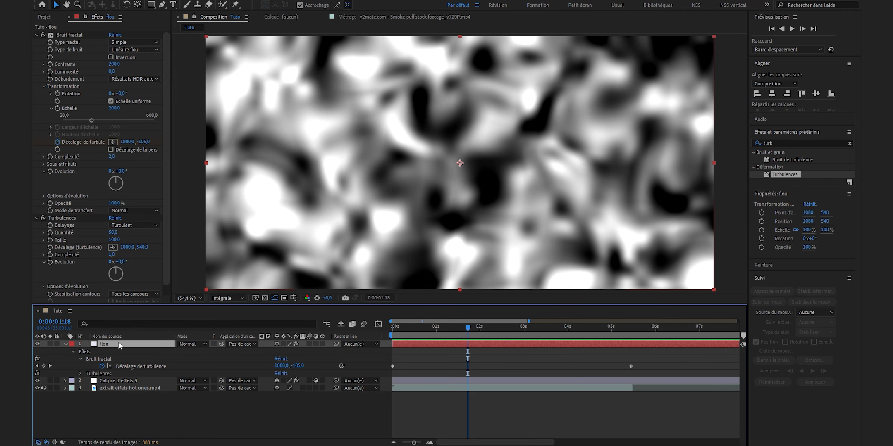
{"action": "right_click", "coordinate": [119, 344]}
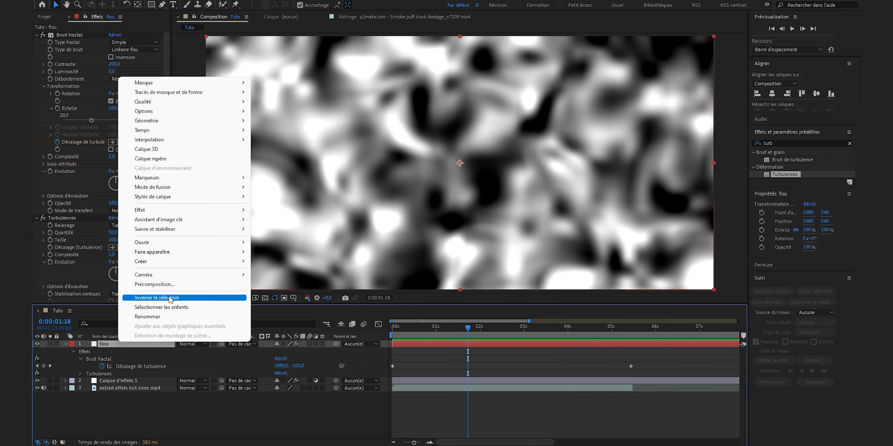
{"action": "left_click", "coordinate": [161, 285]}
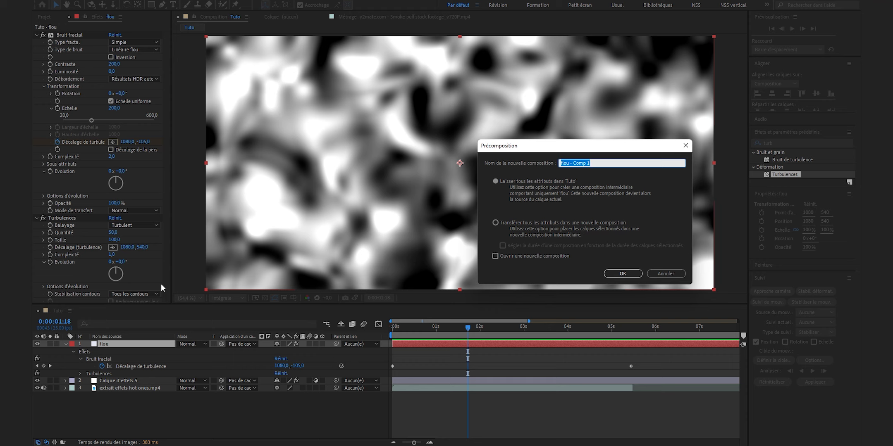
{"action": "left_click", "coordinate": [495, 223]}
{"action": "left_click", "coordinate": [622, 274]}
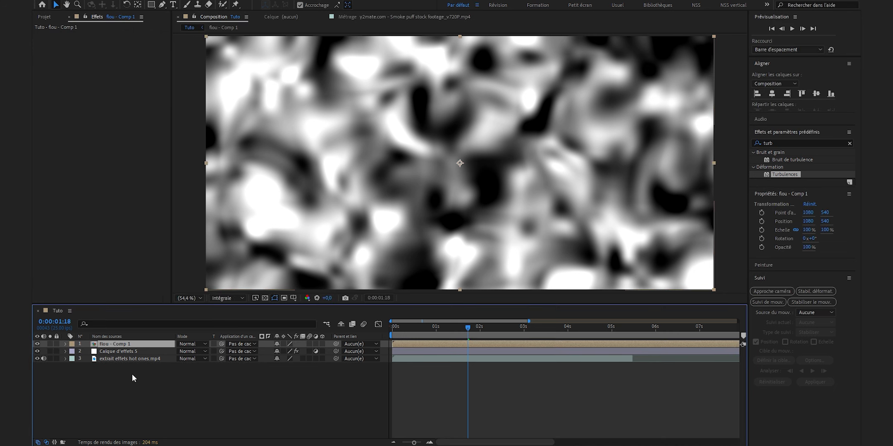
Duplicate the Calque d'effets 5 adjustment layer and place the copy above flou - Comp 1.
{"action": "left_click", "coordinate": [122, 351]}
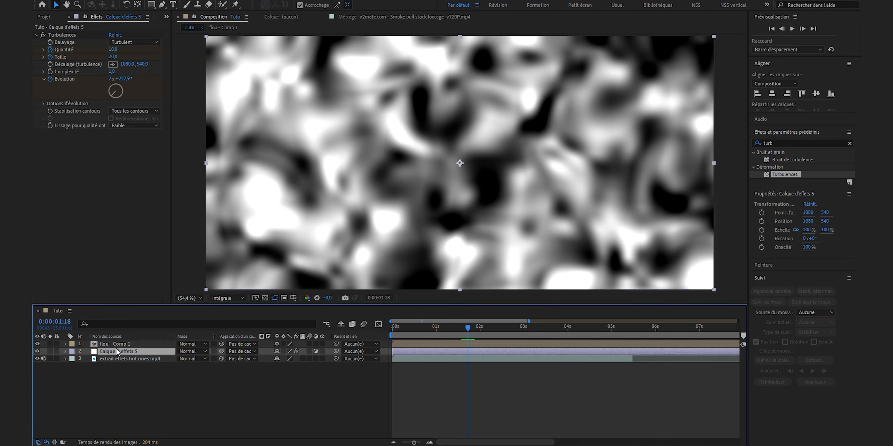
{"action": "key", "text": "ctrl+d"}
{"action": "left_click_drag", "start_coordinate": [122, 352], "coordinate": [126, 341]}
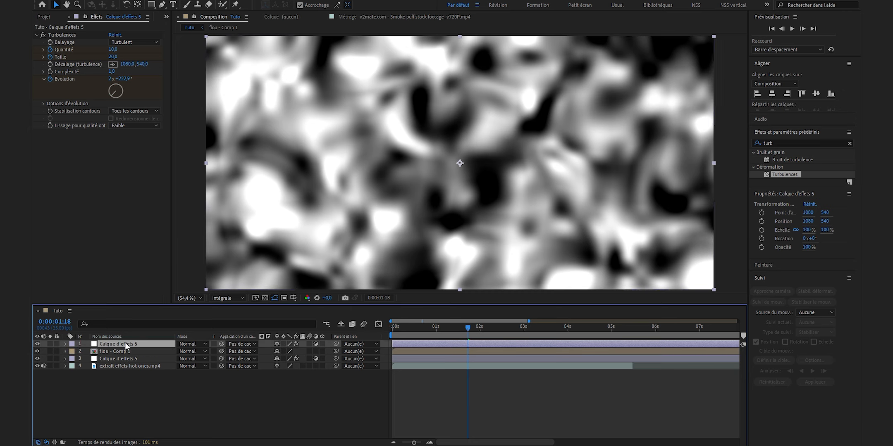
Remove the Turbulences effect from the uppermost Calque d'effets 5 and search the effects for flou.
{"action": "left_click", "coordinate": [55, 33]}
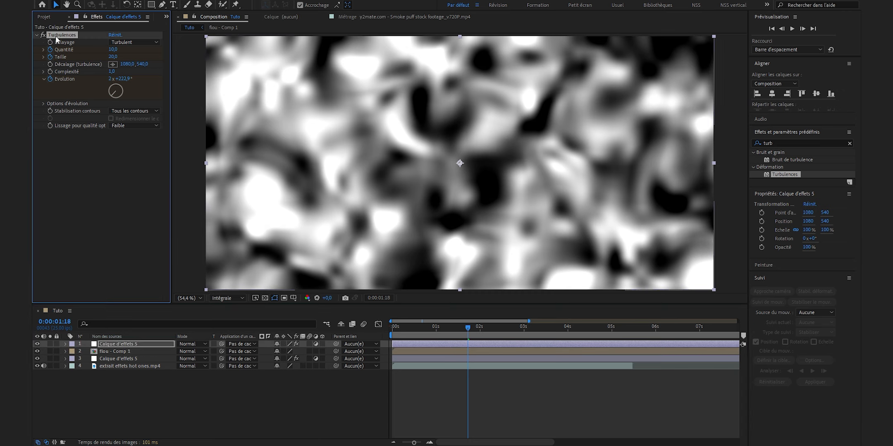
{"action": "key", "text": "Delete"}
{"action": "key", "text": "ctrl+5"}
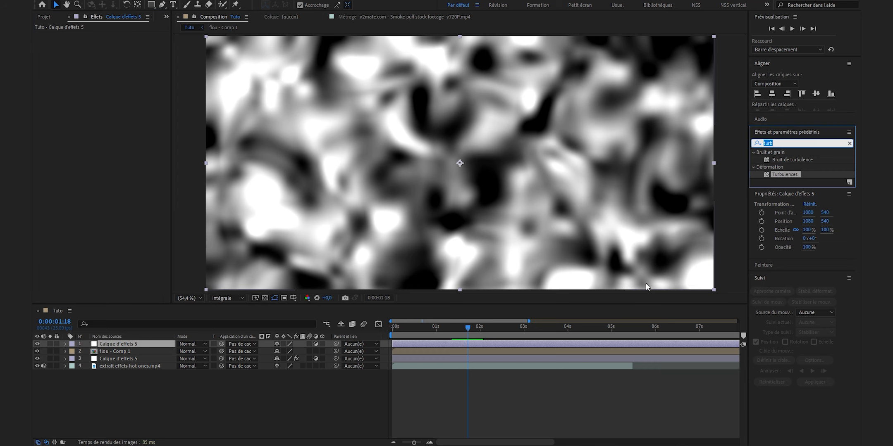
{"action": "type", "text": "flou"}
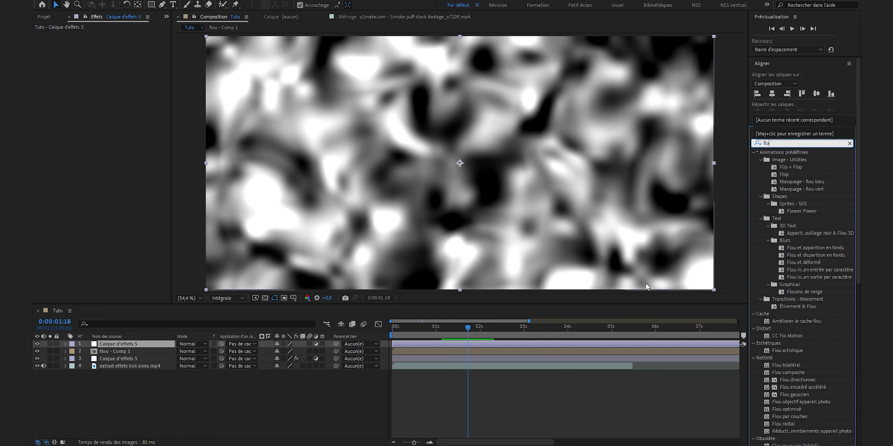
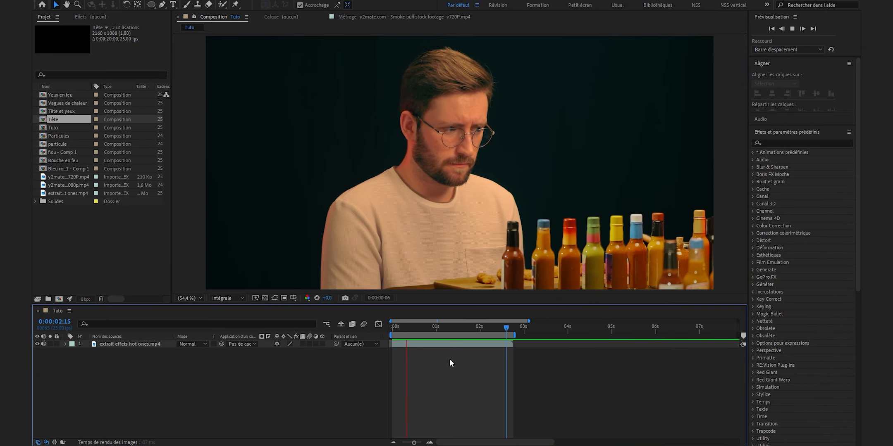
Split the extrait effets hot ones.mp4 layer at 0:00:01:13.
{"action": "left_click", "coordinate": [432, 329]}
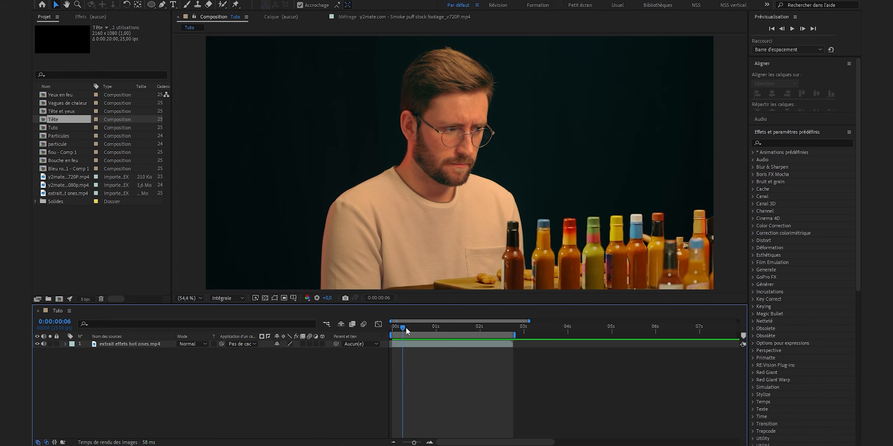
{"action": "left_click_drag", "start_coordinate": [405, 327], "coordinate": [459, 337]}
{"action": "left_click", "coordinate": [463, 166]}
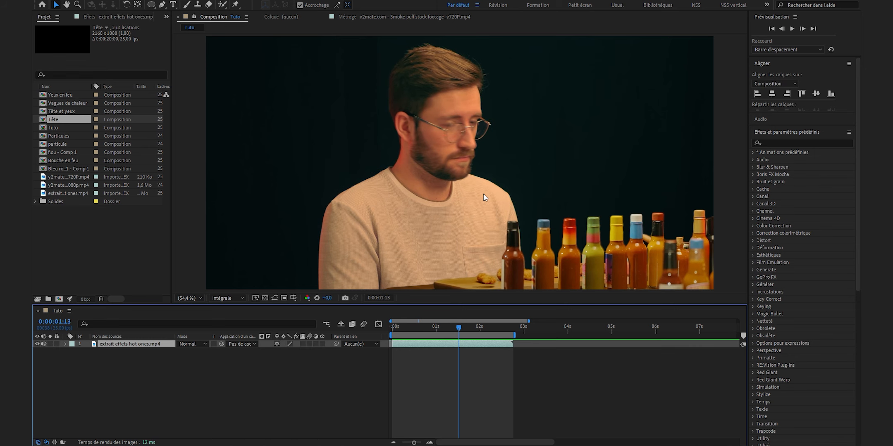
{"action": "key", "text": "ctrl+shift+d"}
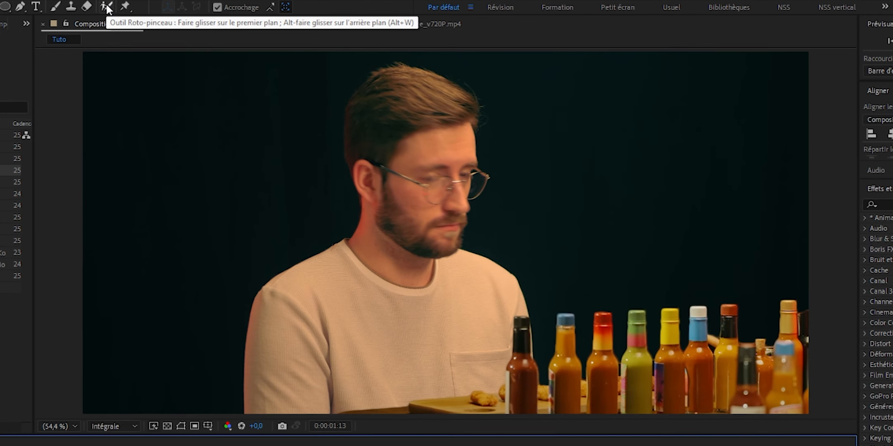
Select the man's head on the upper footage layer with the Roto-pinceau tool, excluding the neck.
{"action": "left_click", "coordinate": [106, 7]}
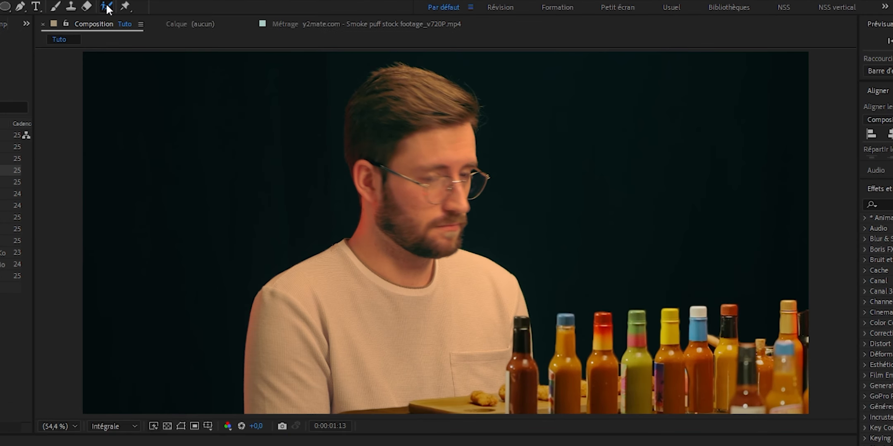
{"action": "double_click", "coordinate": [434, 173]}
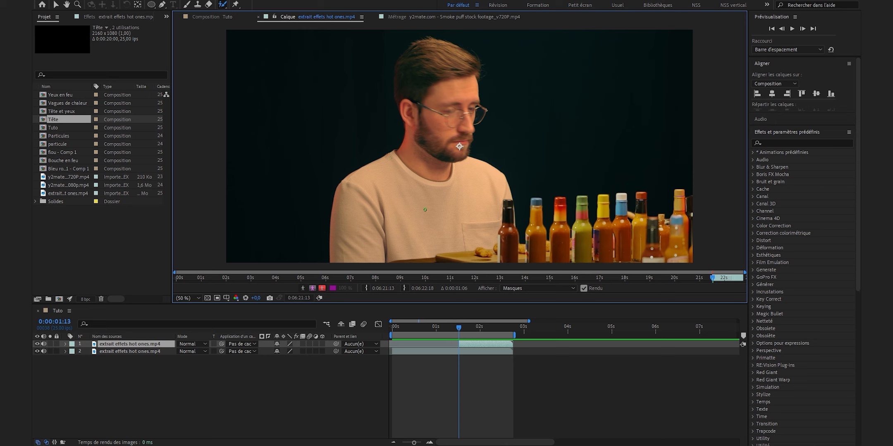
{"action": "scroll", "coordinate": [561, 66], "scroll_direction": "up", "scroll_amount": 1}
{"action": "left_click_drag", "start_coordinate": [560, 66], "coordinate": [566, 81]}
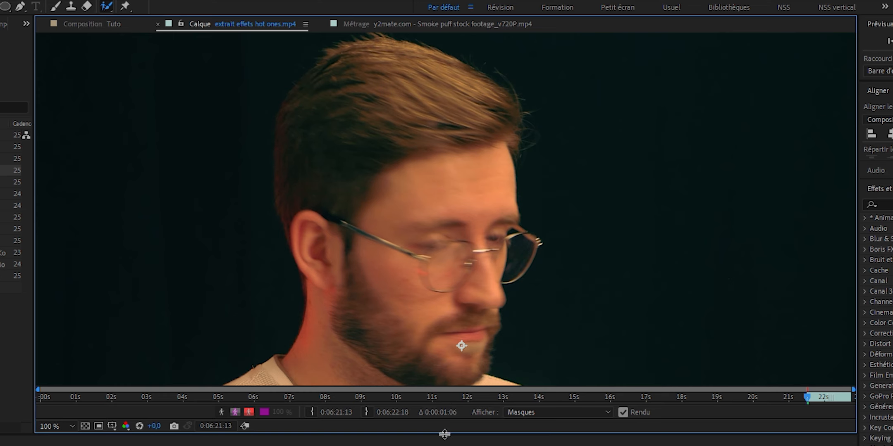
{"action": "left_click_drag", "start_coordinate": [445, 434], "coordinate": [444, 445]}
{"action": "mouse_move", "coordinate": [426, 394]}
{"action": "left_mouse_down"}
{"action": "mouse_move", "coordinate": [463, 391]}
{"action": "mouse_move", "coordinate": [298, 99]}
{"action": "mouse_move", "coordinate": [285, 144]}
{"action": "mouse_move", "coordinate": [291, 218]}
{"action": "mouse_move", "coordinate": [321, 304]}
{"action": "mouse_move", "coordinate": [364, 378]}
{"action": "mouse_move", "coordinate": [432, 400]}
{"action": "left_mouse_up"}
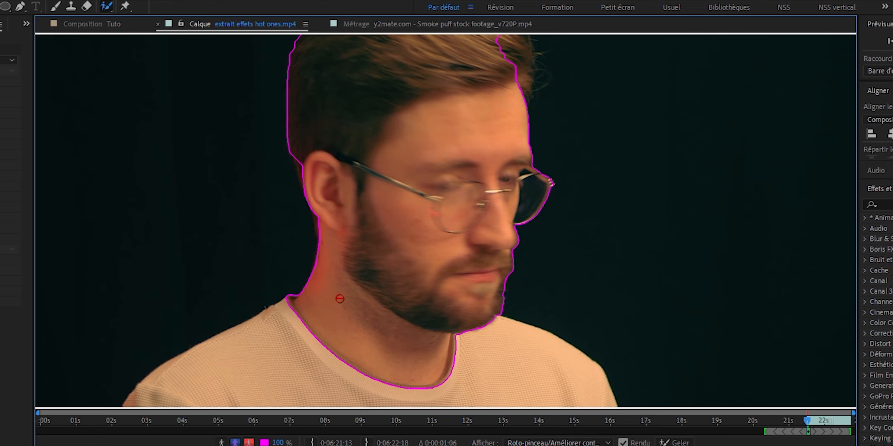
{"action": "mouse_move", "coordinate": [297, 247]}
{"action": "left_mouse_down"}
{"action": "mouse_move", "coordinate": [356, 310]}
{"action": "mouse_move", "coordinate": [479, 368]}
{"action": "left_mouse_up"}
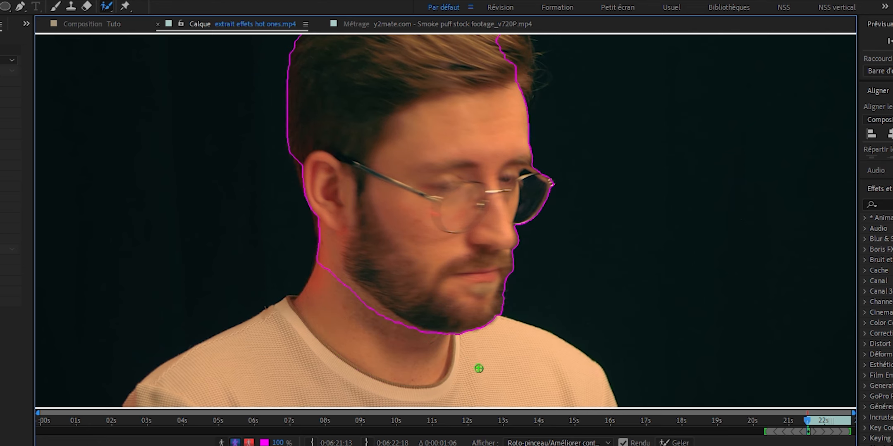
Freeze the Roto-pinceau propagation of the head selection and return to the Tuto composition.
{"action": "key", "text": "shift+slash"}
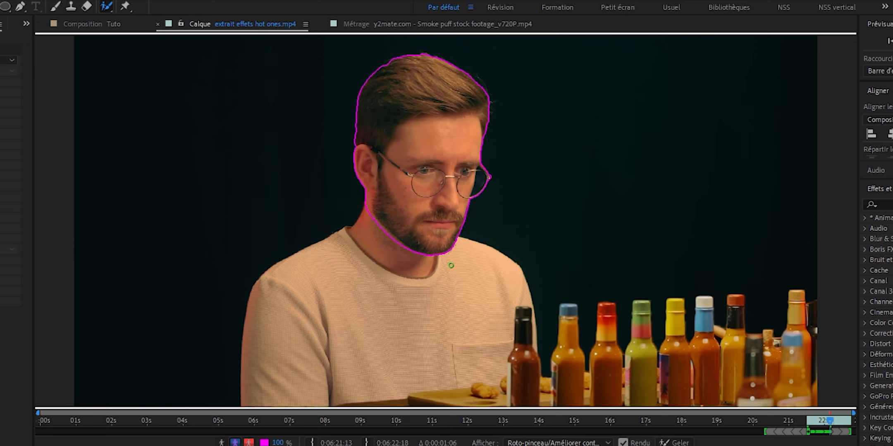
{"action": "left_click", "coordinate": [675, 443]}
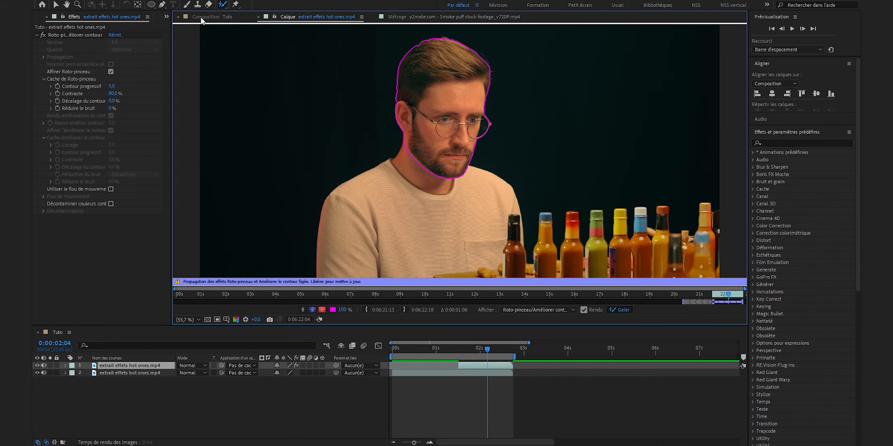
{"action": "left_click", "coordinate": [203, 17]}
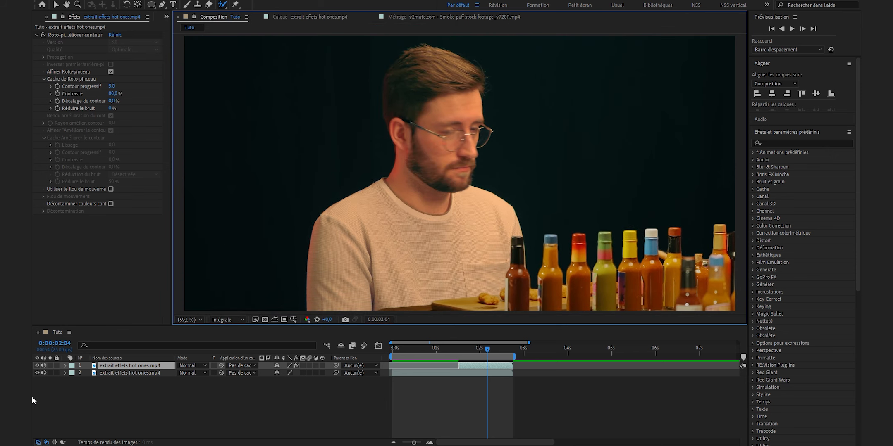
Examine the edges of the head cutout with the lower footage layer temporarily hidden.
{"action": "left_click", "coordinate": [35, 372]}
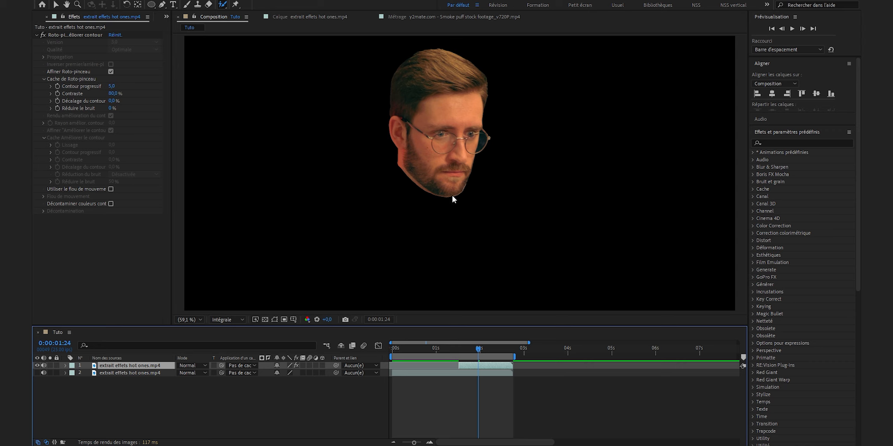
{"action": "scroll", "coordinate": [452, 195], "scroll_direction": "up", "scroll_amount": 3}
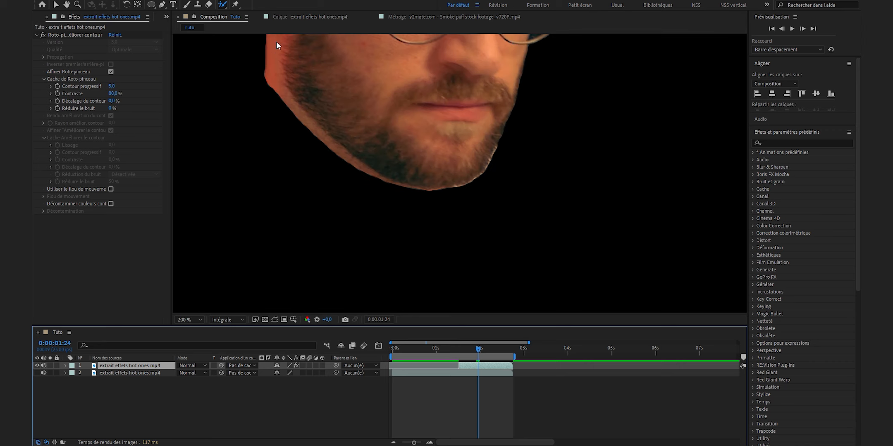
{"action": "key", "text": "shift+slash"}
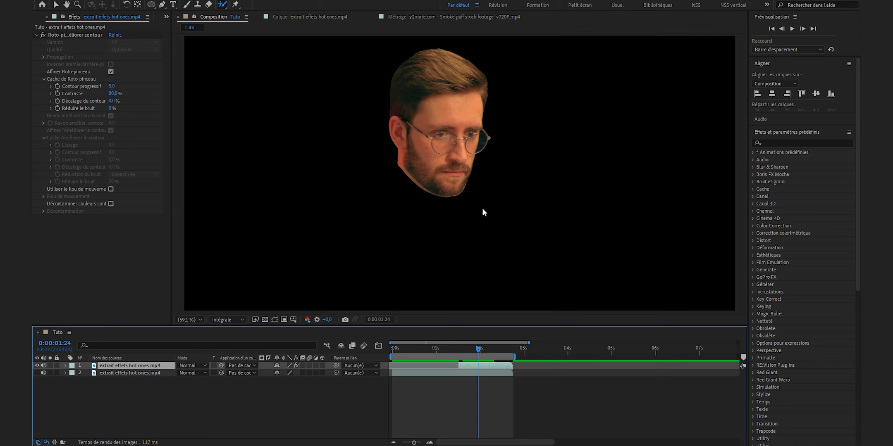
{"action": "left_click", "coordinate": [36, 373]}
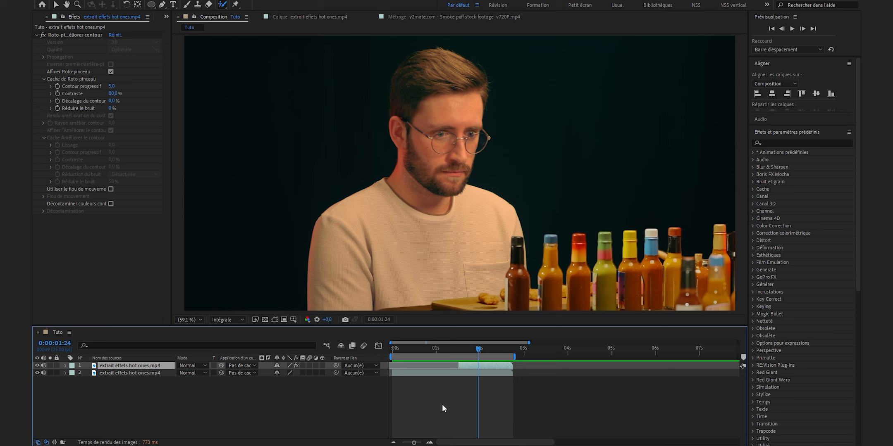
Precompose the head cutout layer as "tête seule", transferring all attributes into the new composition.
{"action": "right_click", "coordinate": [488, 365]}
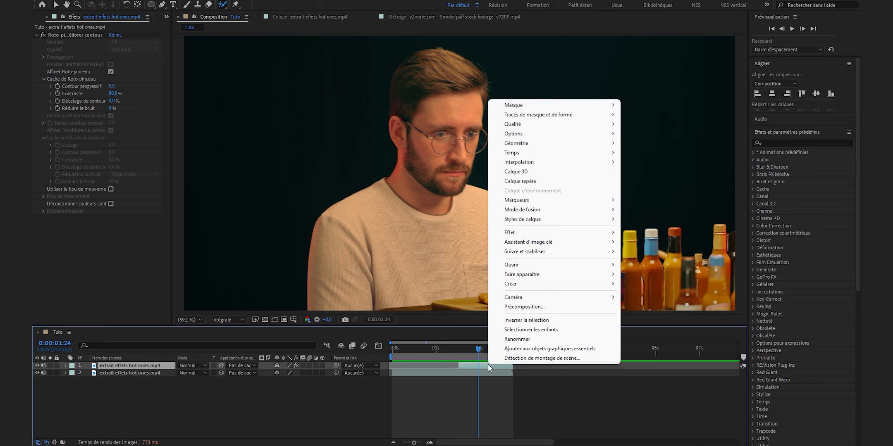
{"action": "left_click", "coordinate": [536, 310]}
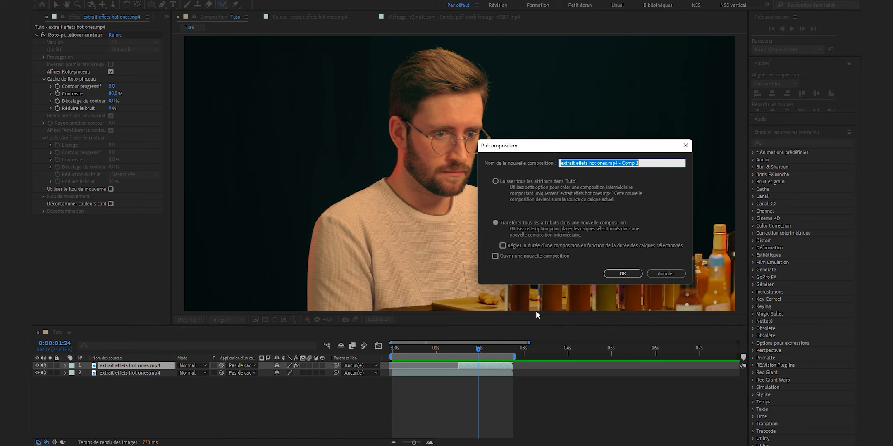
{"action": "type", "text": "tête seule"}
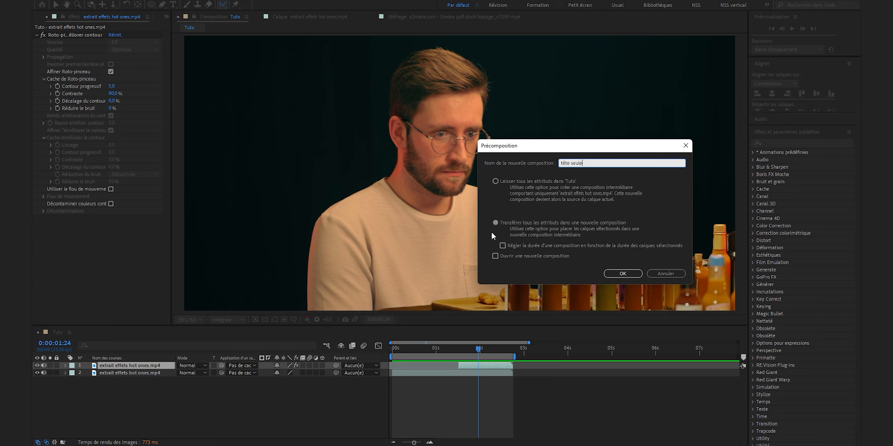
{"action": "left_click", "coordinate": [495, 222]}
{"action": "left_click", "coordinate": [622, 274]}
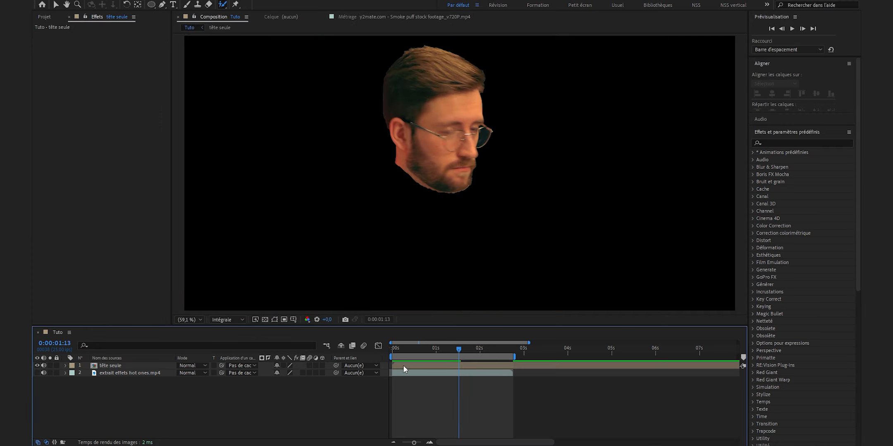
Trim the tête seule layer to start at 0:00:01:13 and end where the footage below it ends.
{"action": "left_click_drag", "start_coordinate": [392, 366], "coordinate": [458, 367]}
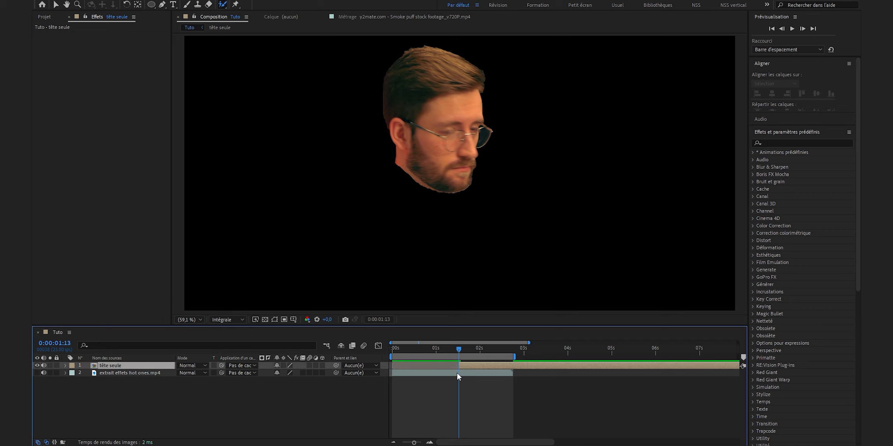
{"action": "left_click", "coordinate": [519, 349]}
{"action": "left_click_drag", "start_coordinate": [519, 349], "coordinate": [512, 349]}
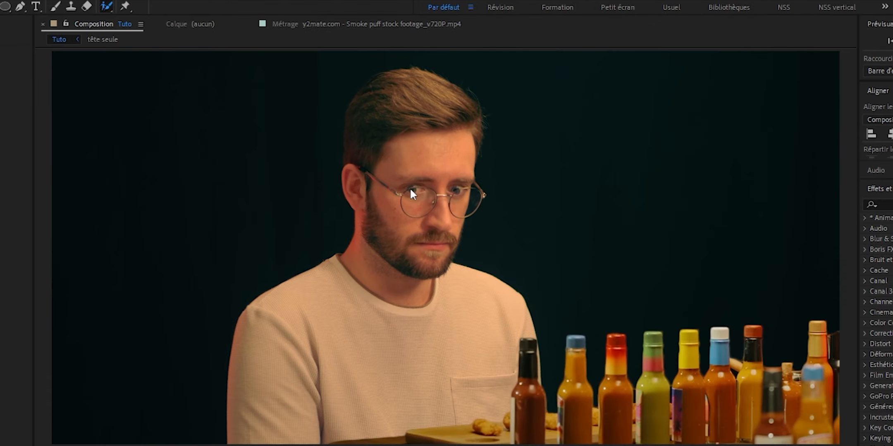
Select both eyes on the tête seule layer with the Roto-pinceau tool, excluding the surrounding face.
{"action": "double_click", "coordinate": [411, 190]}
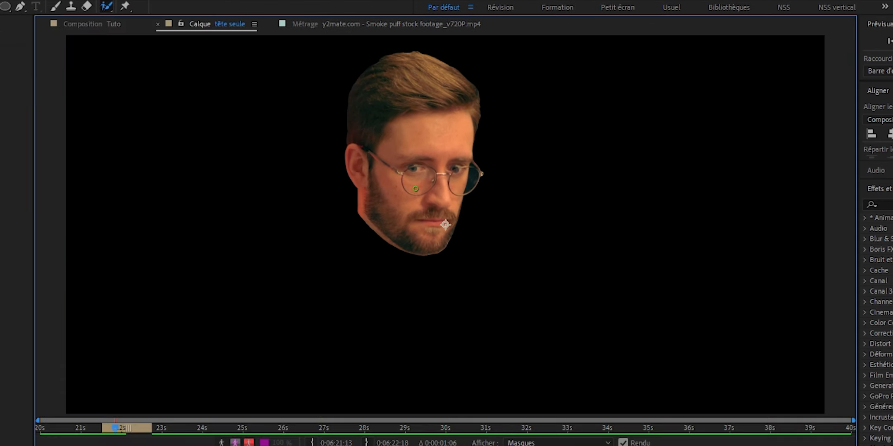
{"action": "scroll", "coordinate": [504, 193], "scroll_direction": "up", "scroll_amount": 4}
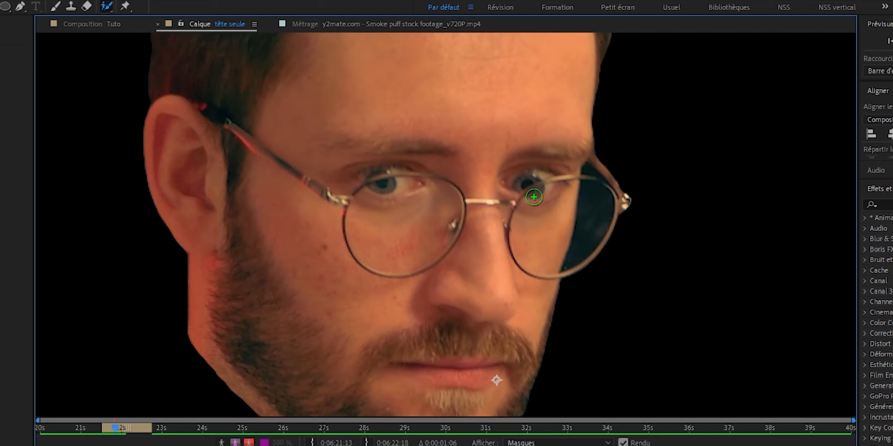
{"action": "scroll", "coordinate": [533, 193], "scroll_direction": "up", "scroll_amount": 3}
{"action": "mouse_move", "coordinate": [595, 173]}
{"action": "left_mouse_down"}
{"action": "mouse_move", "coordinate": [537, 175]}
{"action": "mouse_move", "coordinate": [564, 180]}
{"action": "mouse_move", "coordinate": [556, 189]}
{"action": "left_mouse_up"}
{"action": "left_click_drag", "start_coordinate": [321, 179], "coordinate": [238, 178]}
{"action": "mouse_move", "coordinate": [654, 155]}
{"action": "left_mouse_down"}
{"action": "mouse_move", "coordinate": [596, 126]}
{"action": "mouse_move", "coordinate": [539, 127]}
{"action": "mouse_move", "coordinate": [464, 166]}
{"action": "left_mouse_up"}
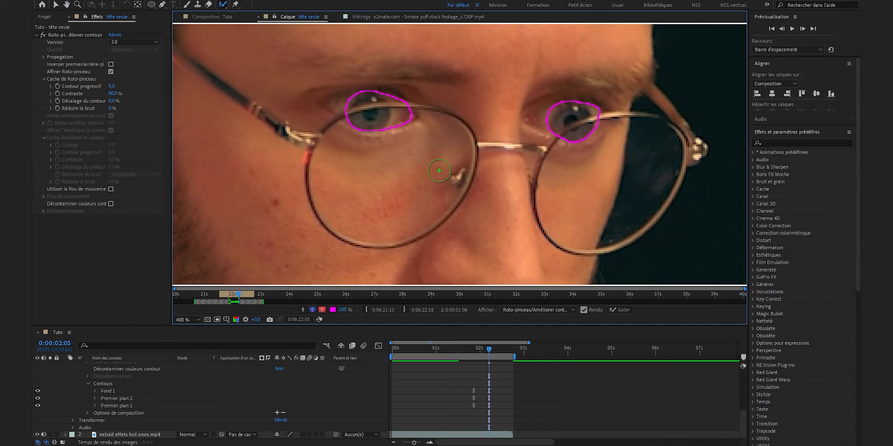
{"action": "scroll", "coordinate": [439, 171], "scroll_direction": "down", "scroll_amount": 1}
{"action": "scroll", "coordinate": [439, 171], "scroll_direction": "up", "scroll_amount": 1}
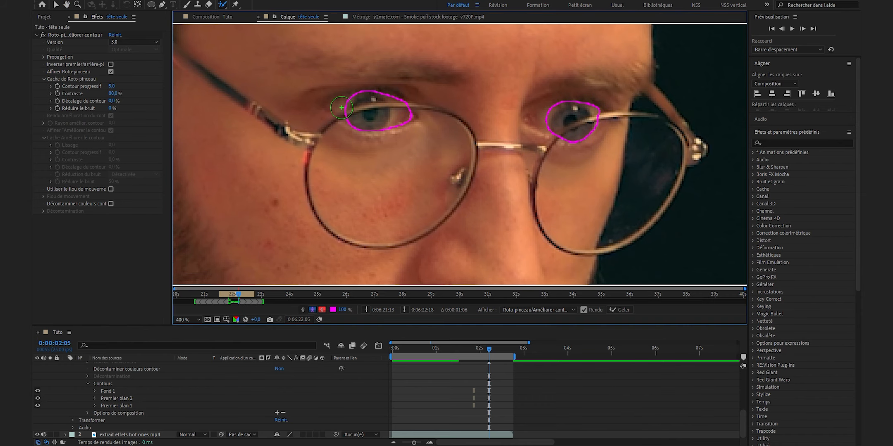
Extend the Roto-pinceau selection to cover the missing corners of both eyes, and freeze the result.
{"action": "left_click_drag", "start_coordinate": [340, 105], "coordinate": [344, 109]}
{"action": "left_click_drag", "start_coordinate": [548, 122], "coordinate": [549, 128]}
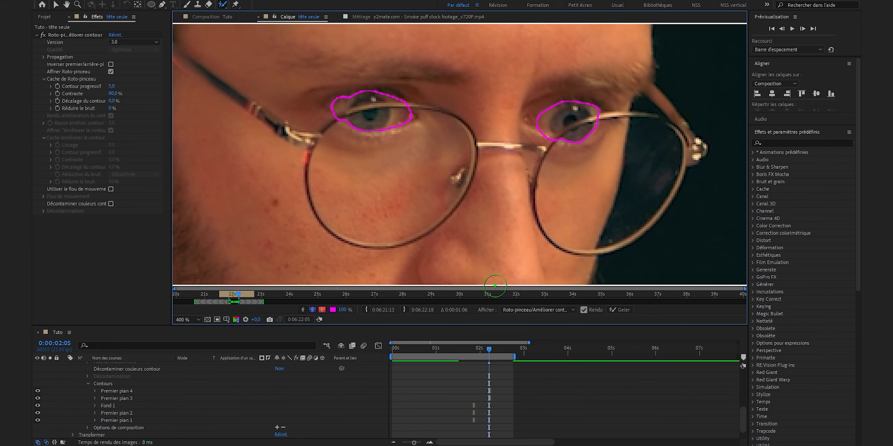
{"action": "left_click", "coordinate": [501, 351]}
{"action": "key", "text": "shift+slash"}
{"action": "left_click", "coordinate": [619, 310]}
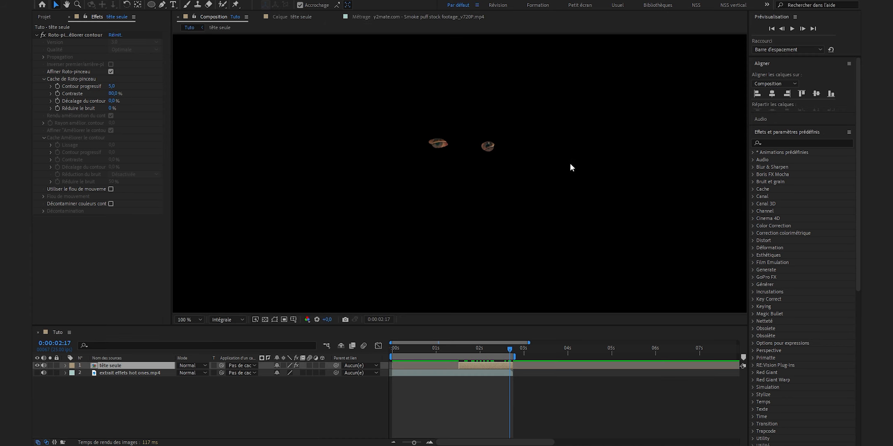
Duplicate the tête seule layer and remove the Roto-pinceau effect from the lower copy.
{"action": "left_click", "coordinate": [68, 383]}
{"action": "left_click", "coordinate": [114, 367]}
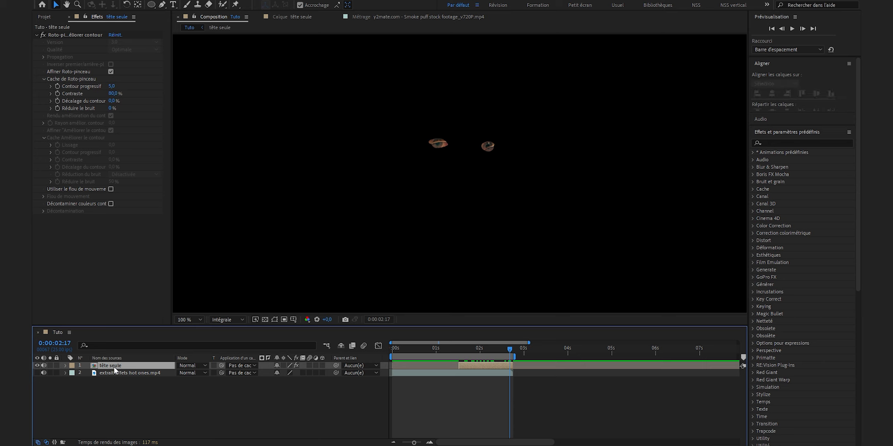
{"action": "key", "text": "ctrl+d"}
{"action": "left_click", "coordinate": [111, 372]}
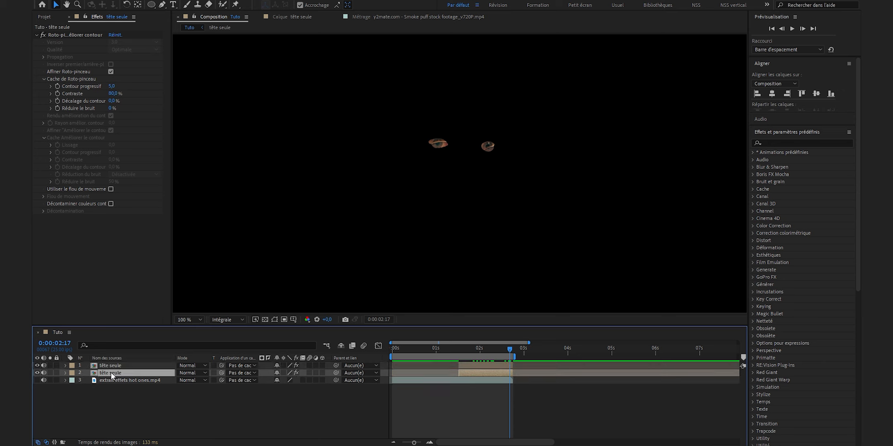
{"action": "left_click", "coordinate": [64, 35]}
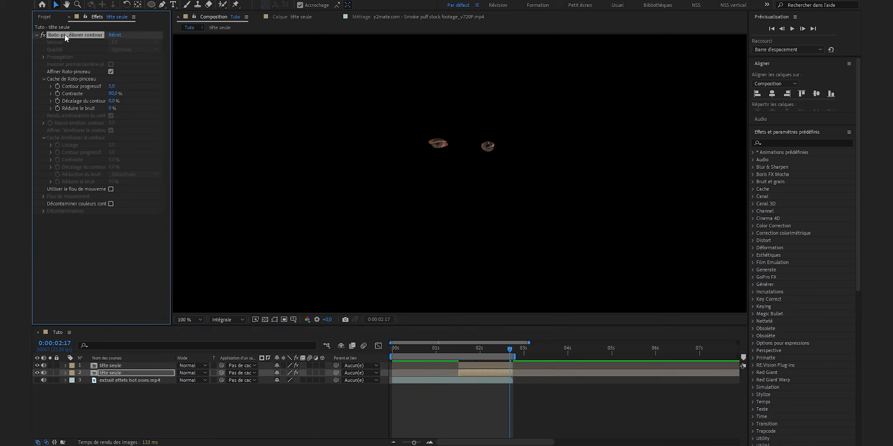
{"action": "key", "text": "Delete"}
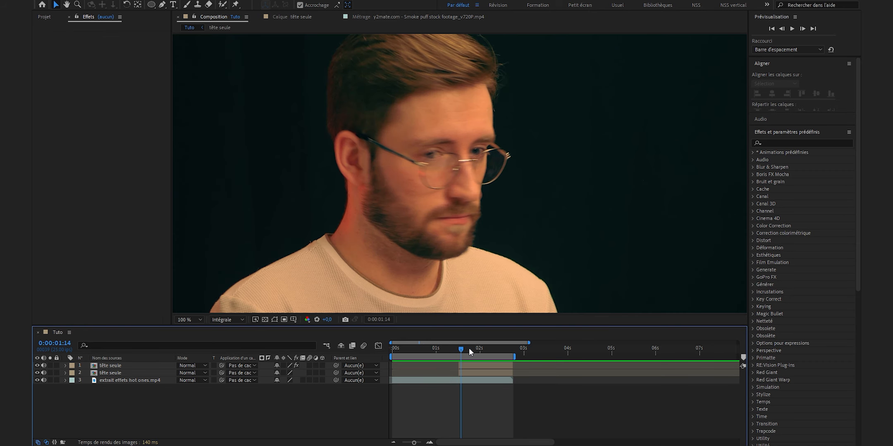
Find the Teinte/Saturation effect and apply it to the upper tête seule layer containing the eye cutouts.
{"action": "left_click_drag", "start_coordinate": [470, 348], "coordinate": [481, 351]}
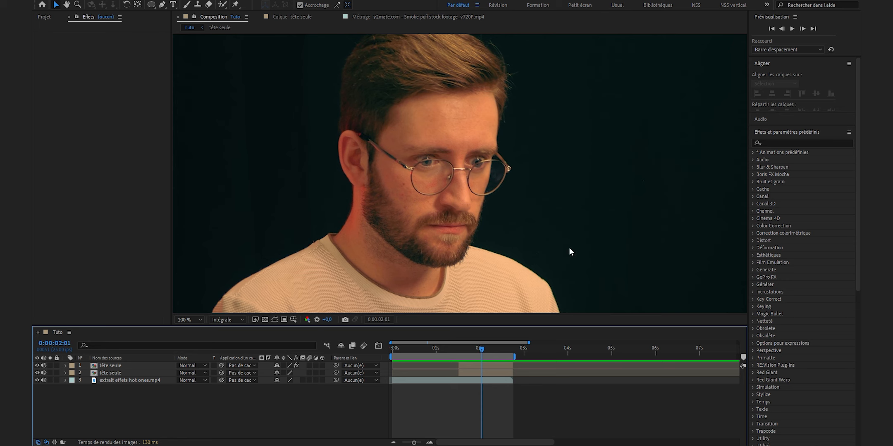
{"action": "left_click", "coordinate": [765, 144]}
{"action": "type", "text": "teinte"}
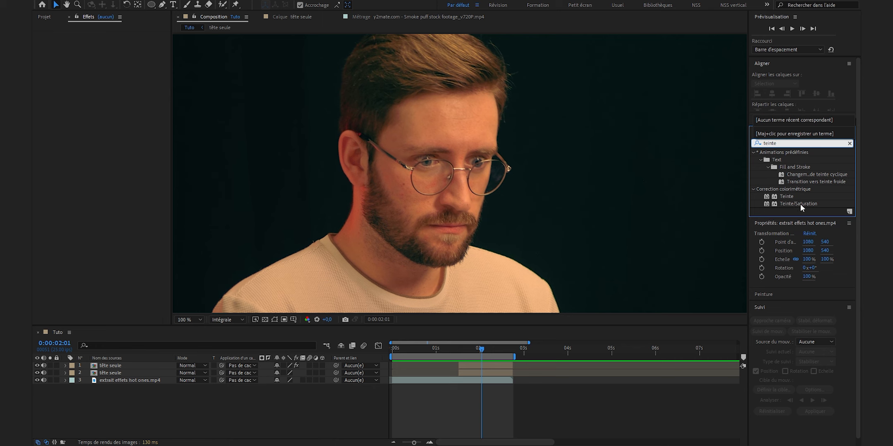
{"action": "left_click", "coordinate": [796, 203]}
{"action": "left_click_drag", "start_coordinate": [794, 205], "coordinate": [473, 367]}
At 0:00:01:13, set the eyes' global saturation to 50 and keyframe the channel range with a global hue of 10°.
{"action": "left_click", "coordinate": [462, 352]}
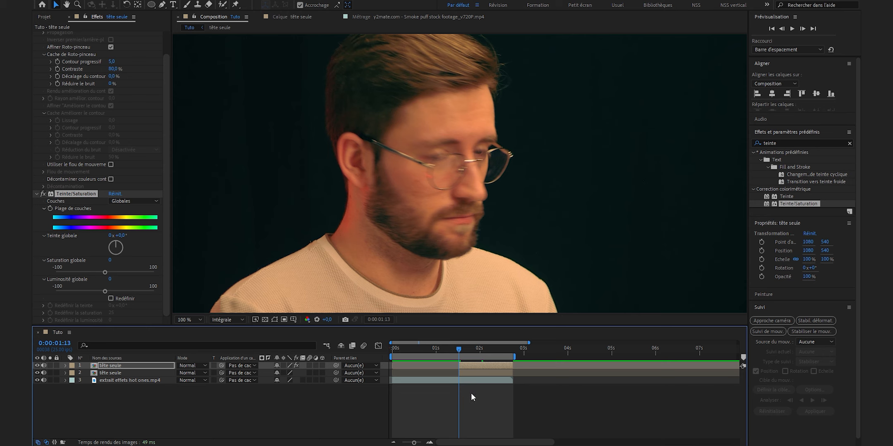
{"action": "left_click", "coordinate": [111, 260]}
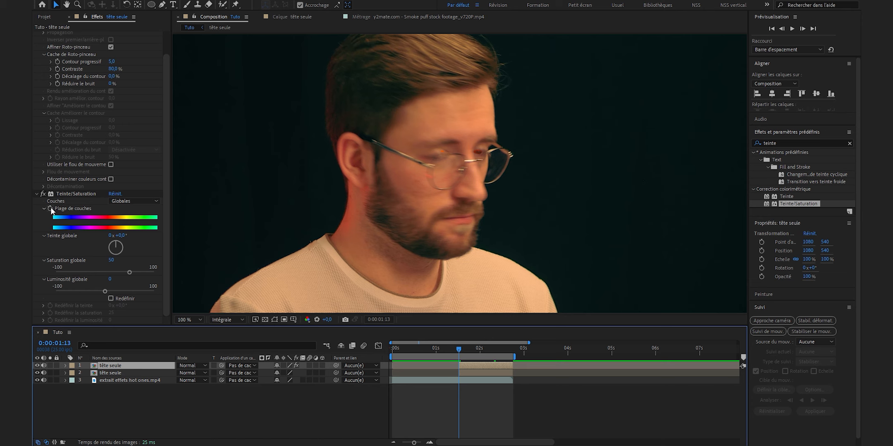
{"action": "left_click", "coordinate": [50, 209]}
{"action": "left_click", "coordinate": [121, 236]}
{"action": "type", "text": "10"}
{"action": "key", "text": "Return"}
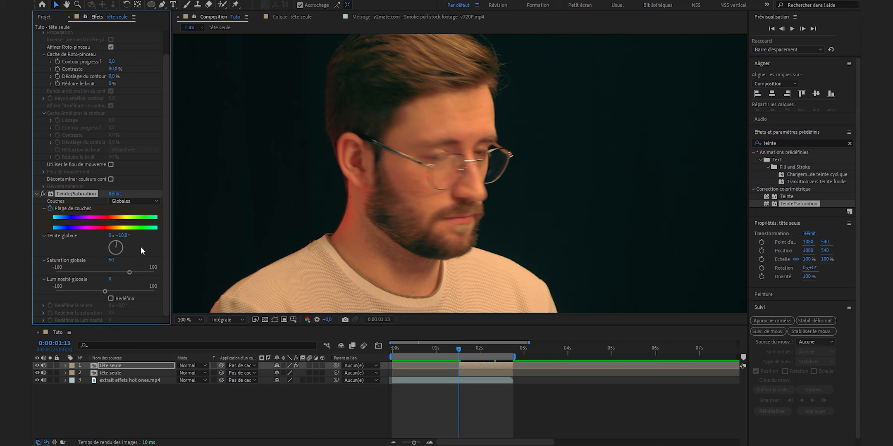
Add a second channel range keyframe at 0:00:02:18 with the global hue set to -10°.
{"action": "left_click", "coordinate": [509, 349]}
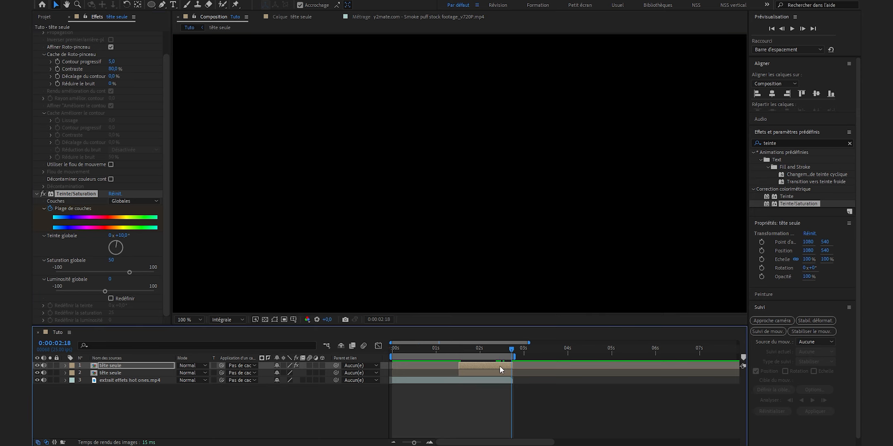
{"action": "left_click", "coordinate": [122, 237]}
{"action": "type", "text": "-10"}
{"action": "key", "text": "Return"}
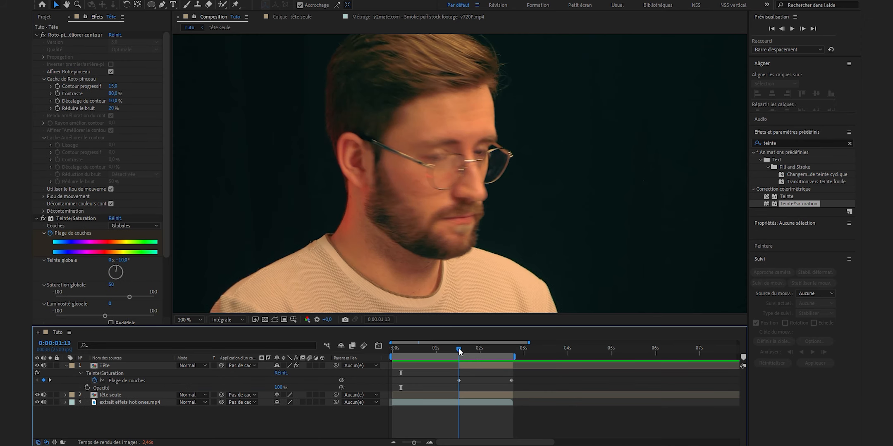
Fade in the Tête layer by keyframing its opacity at 0% at 0:00:01:13 and raising it three frames further on.
{"action": "left_click_drag", "start_coordinate": [470, 351], "coordinate": [504, 370]}
{"action": "left_click", "coordinate": [87, 389]}
{"action": "left_click_drag", "start_coordinate": [281, 387], "coordinate": [209, 395]}
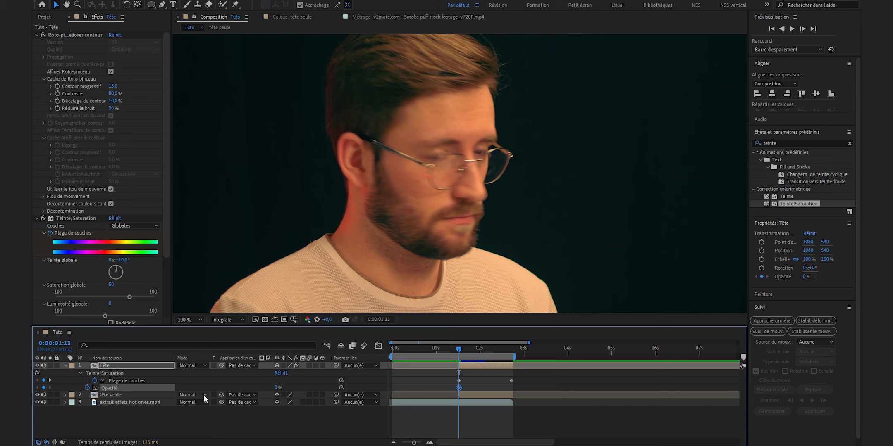
{"action": "key", "text": "Page_Down"}
{"action": "key", "text": "Page_Down"}
{"action": "key", "text": "Page_Down"}
{"action": "left_click_drag", "start_coordinate": [277, 389], "coordinate": [658, 390]}
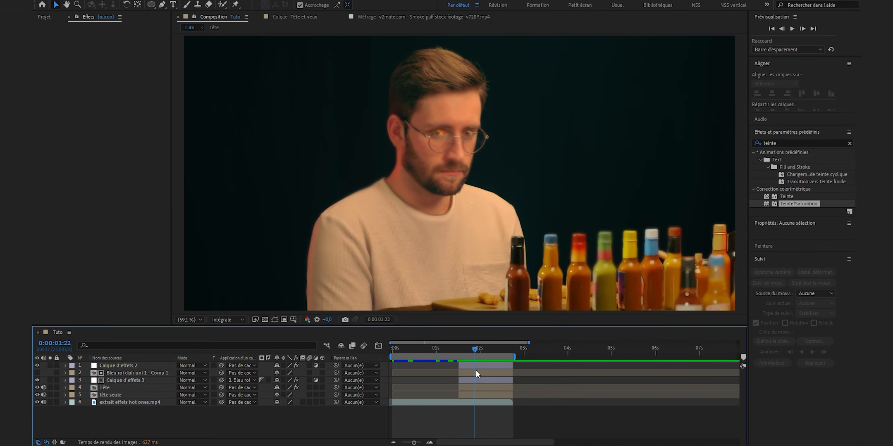
Precompose the five layers above the hot ones footage as "Chaleur".
{"action": "left_click", "coordinate": [472, 365], "text": "shift"}
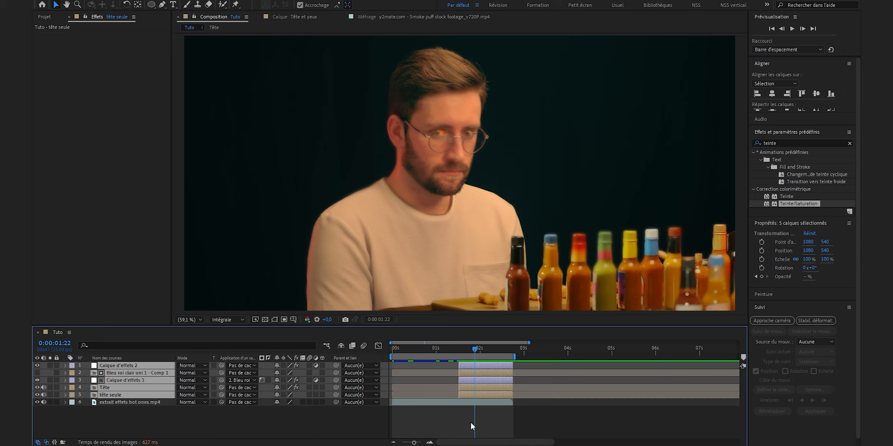
{"action": "right_click", "coordinate": [483, 382]}
{"action": "left_click", "coordinate": [519, 324]}
{"action": "type", "text": "Chaleur"}
{"action": "left_click", "coordinate": [633, 277]}
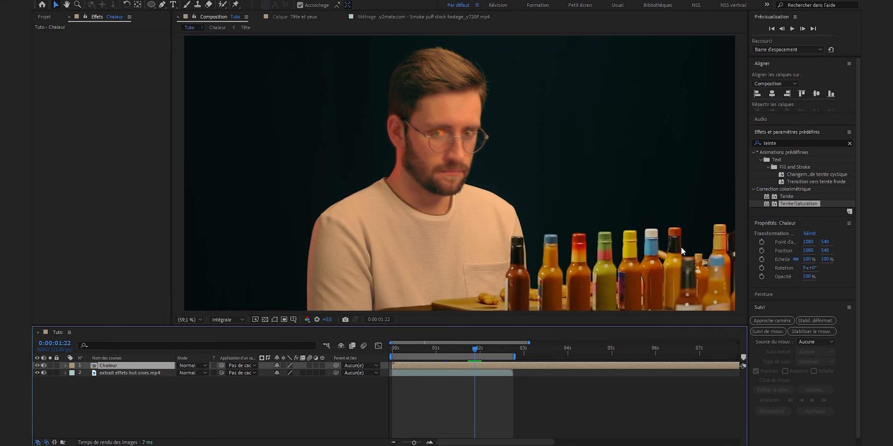